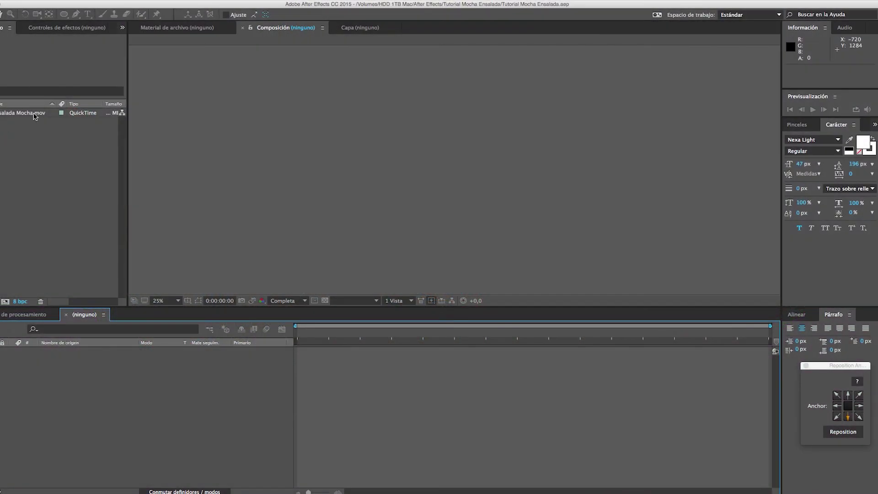
Build a new composition named Ensalada Mocha from the Ensalada Mocha.mov footage
drag(35, 116, 5, 301)
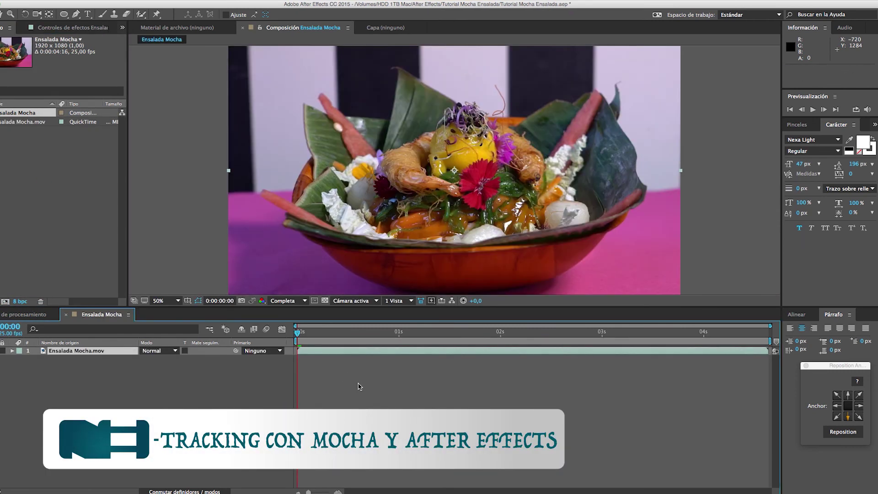
Send the Ensalada Mocha footage layer to mocha AE with Animation > Track in mocha AE
key(comma)
key(period)
click(228, 1)
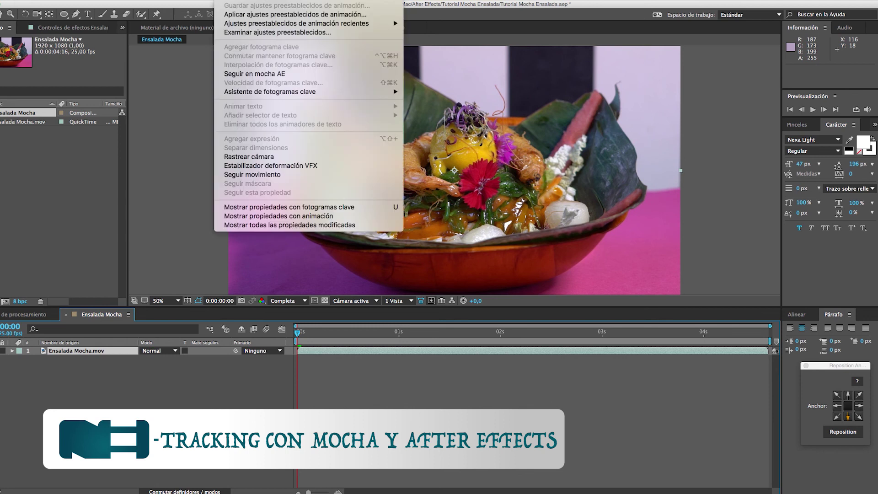
click(247, 73)
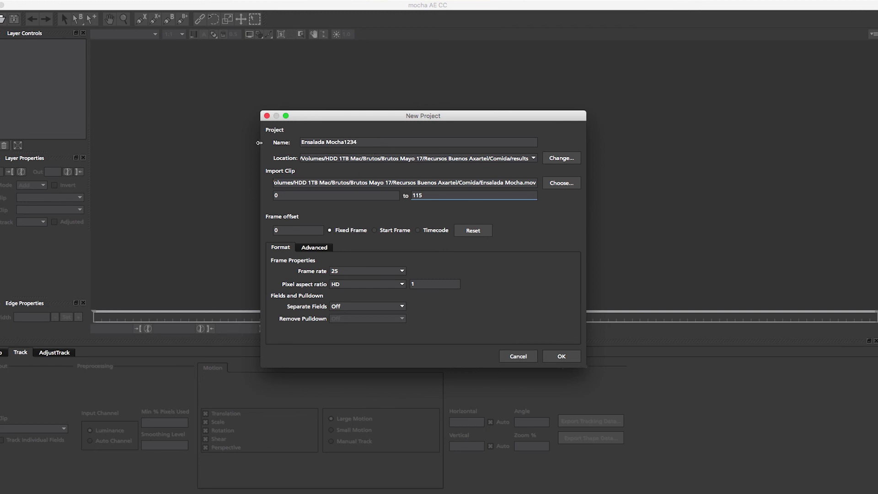
Create the mocha project Ensalada Mocha1234 and return to the clip's first frame
click(562, 356)
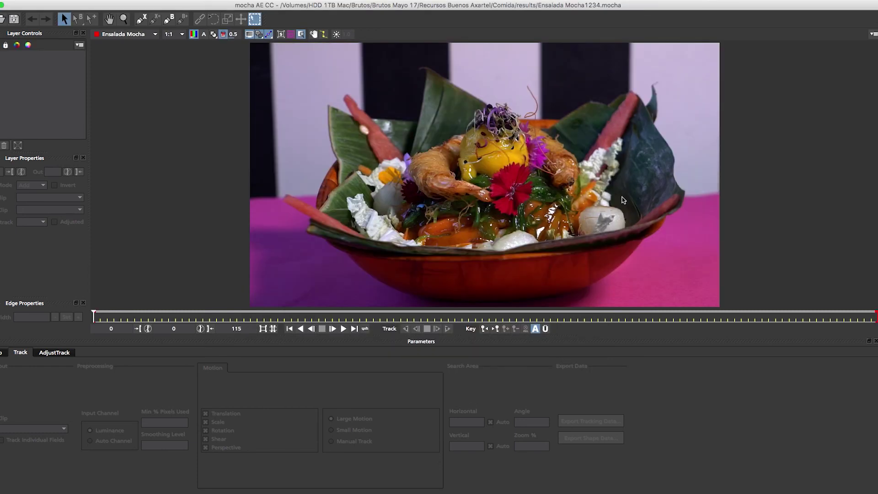
click(108, 319)
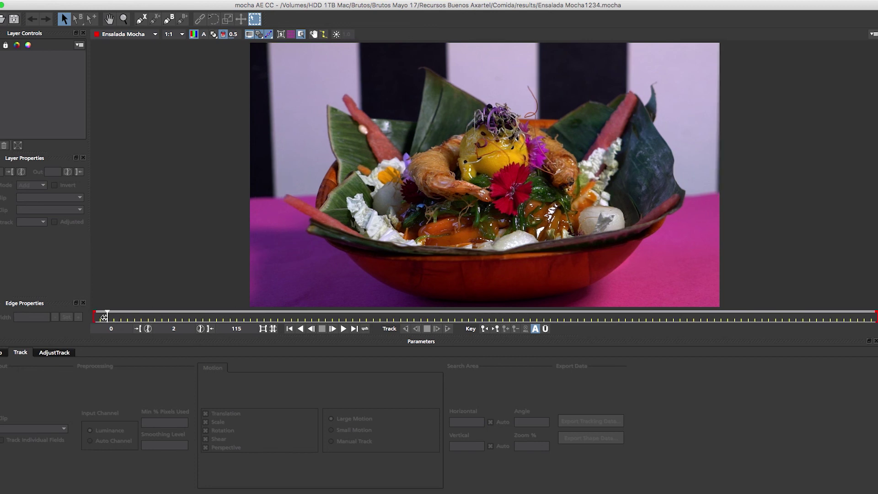
drag(105, 317, 67, 314)
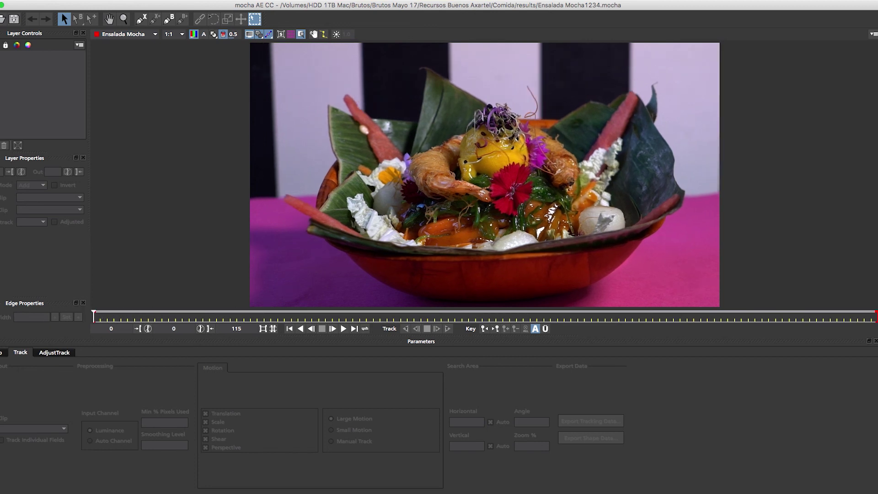
Draw an X-spline around the watermelon strip and track it forward to frame 115
click(138, 19)
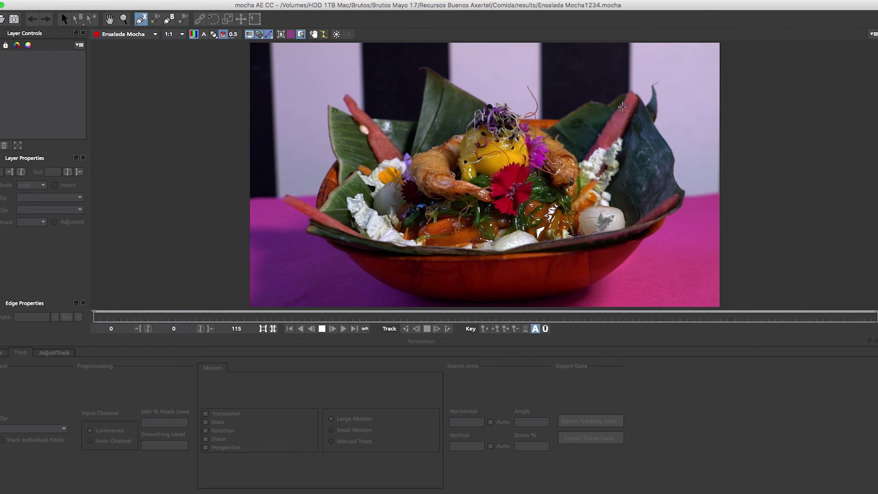
click(622, 110)
click(600, 124)
click(610, 134)
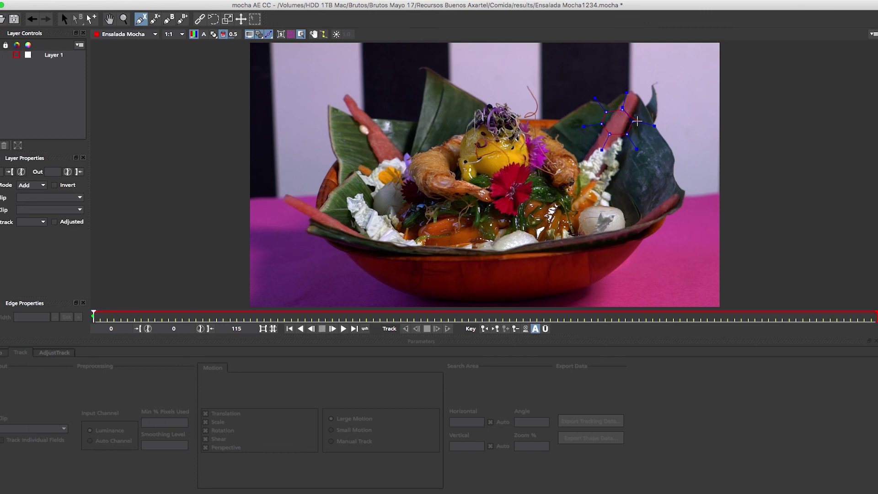
right_click(632, 122)
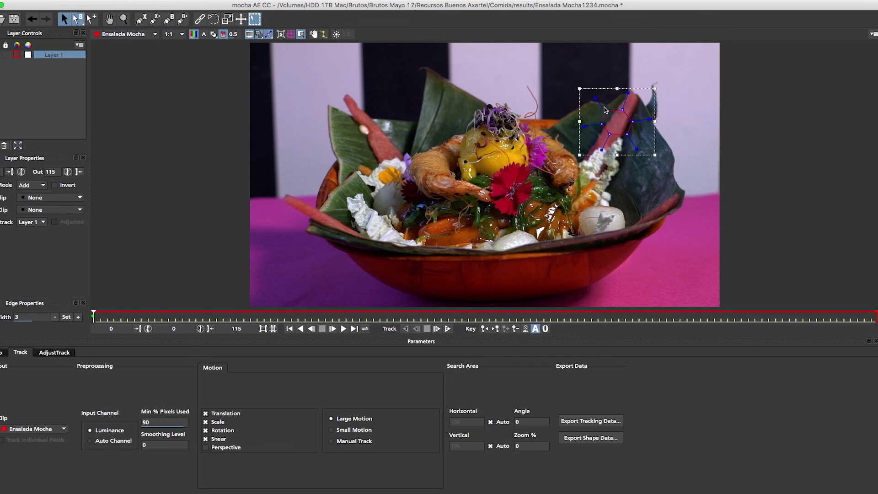
click(447, 329)
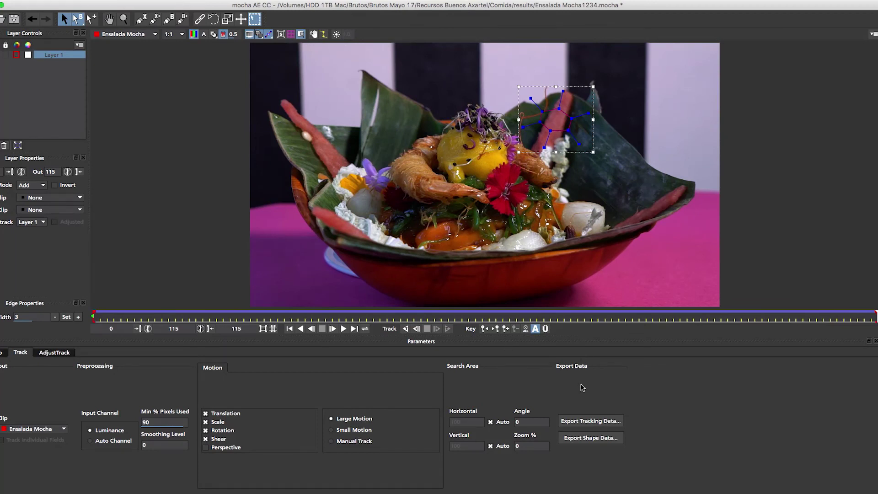
Export the watermelon track as After Effects Transform Data to the clipboard, then return to After Effects
click(579, 421)
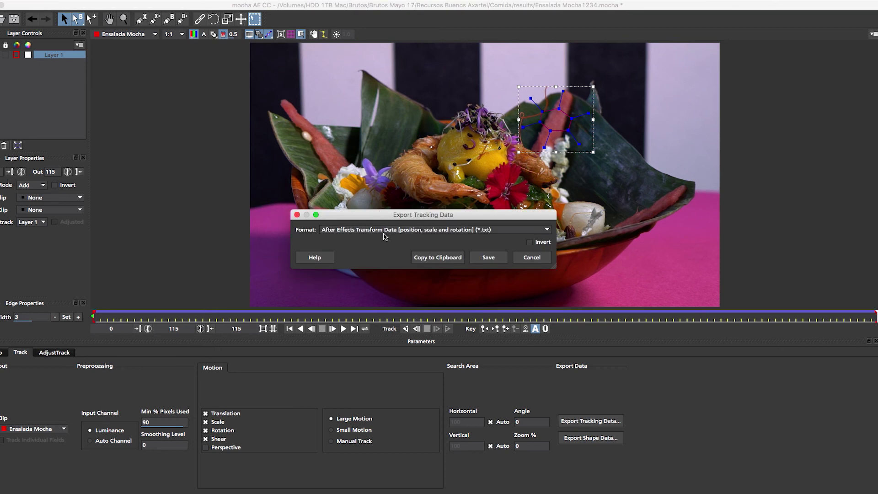
click(383, 231)
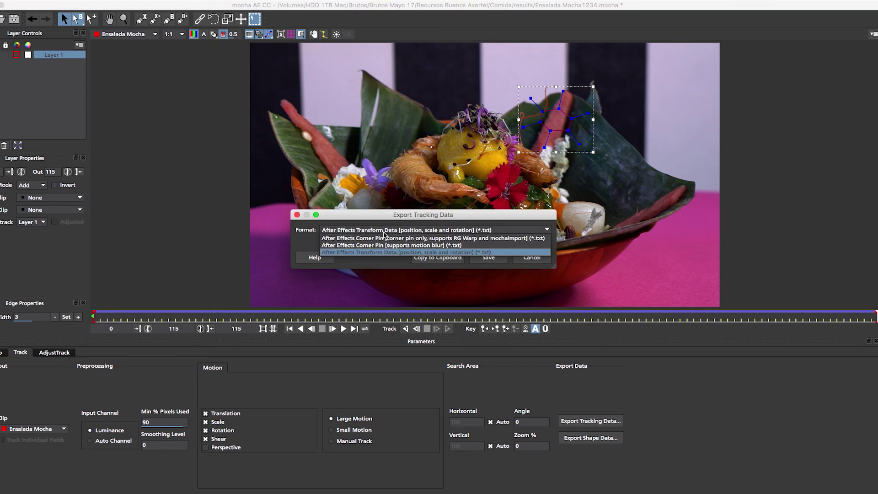
click(371, 253)
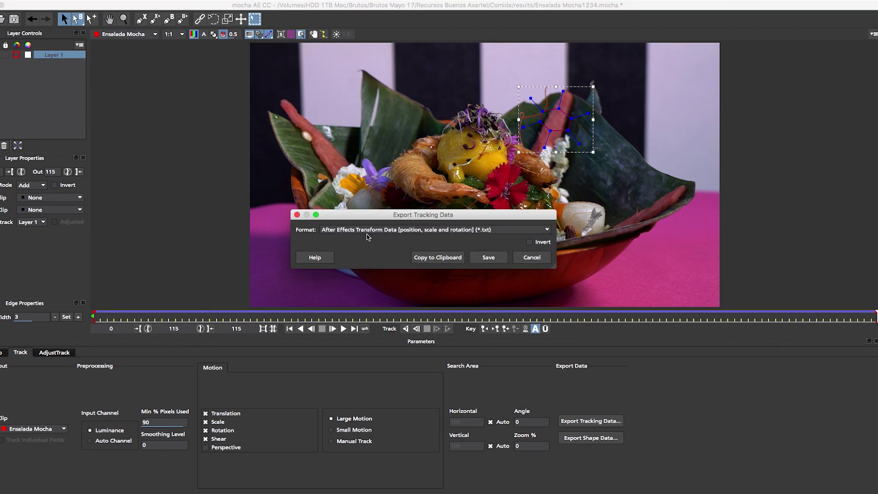
click(433, 258)
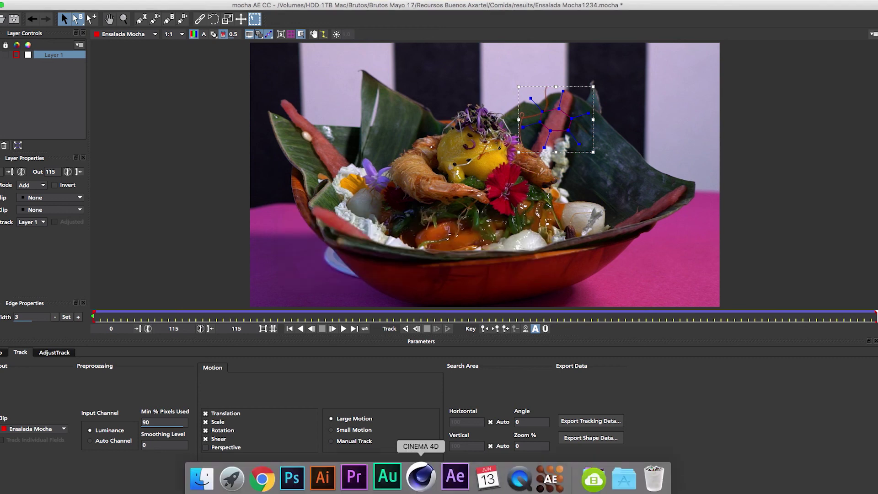
click(450, 478)
click(378, 419)
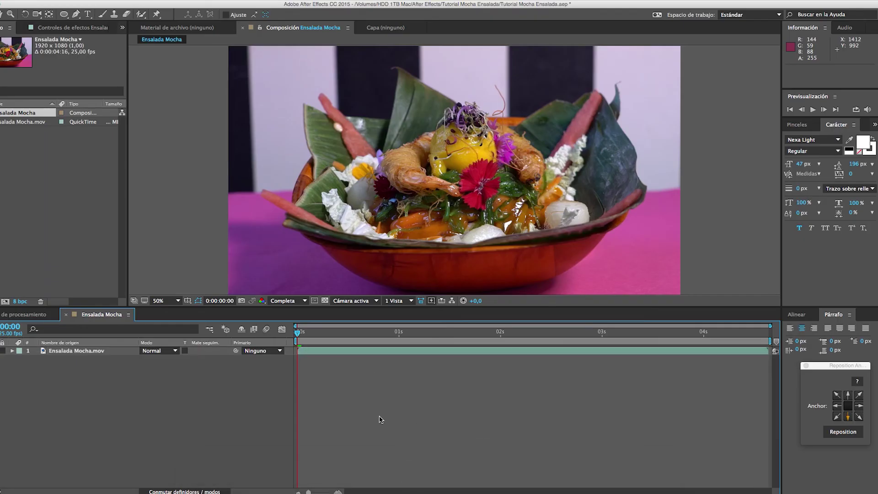
Add null layer Nulo 1, paste the 348 mocha keyframes onto it, and preview the track
key(ctrl+alt+shift+y)
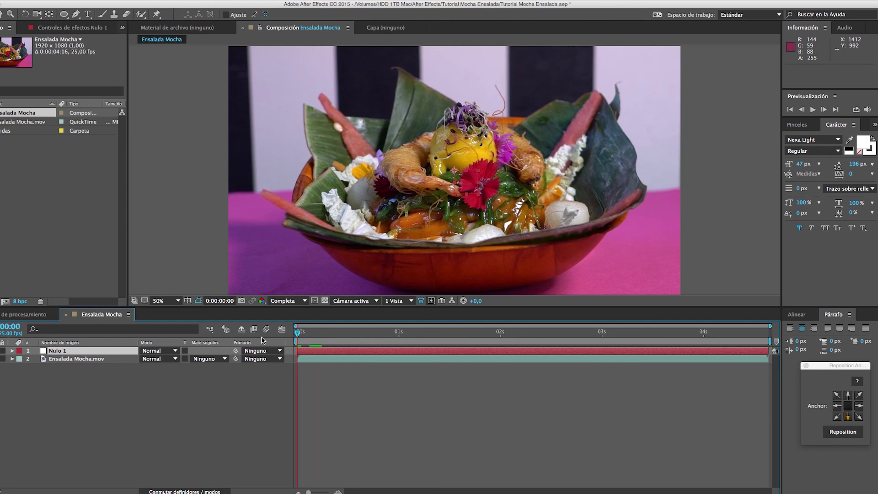
click(308, 350)
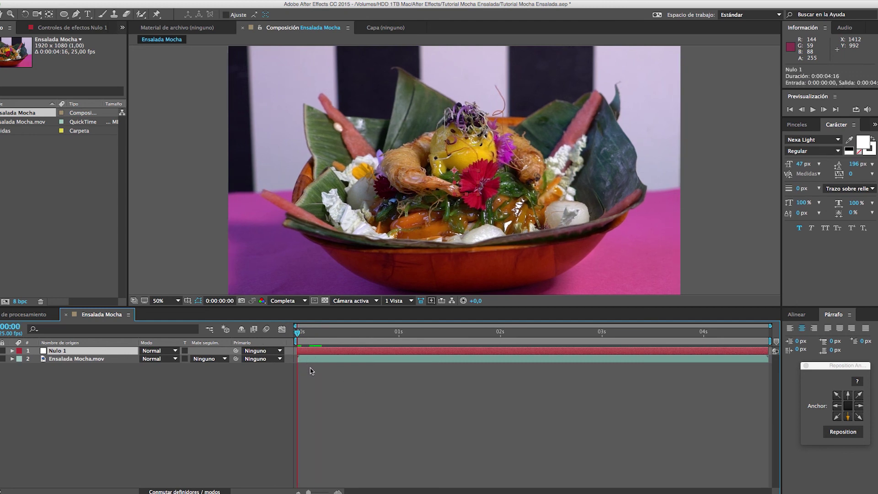
key(ctrl+v)
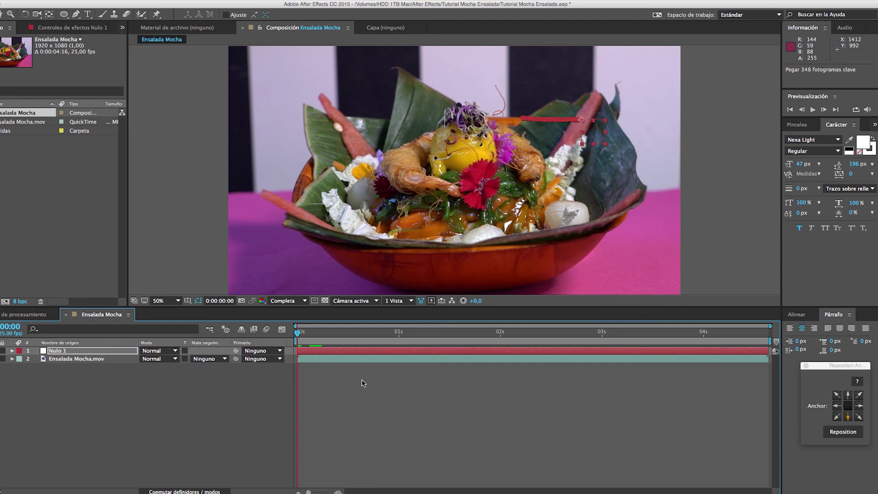
key(space)
key(space)
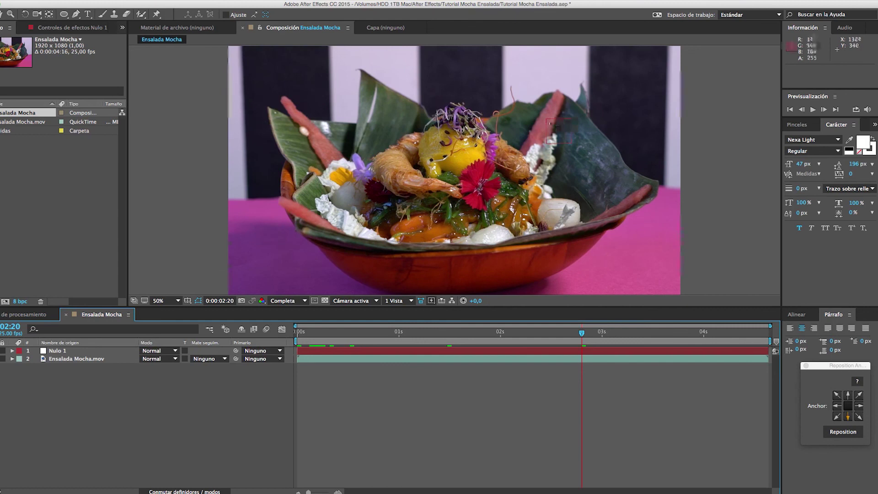
click(715, 332)
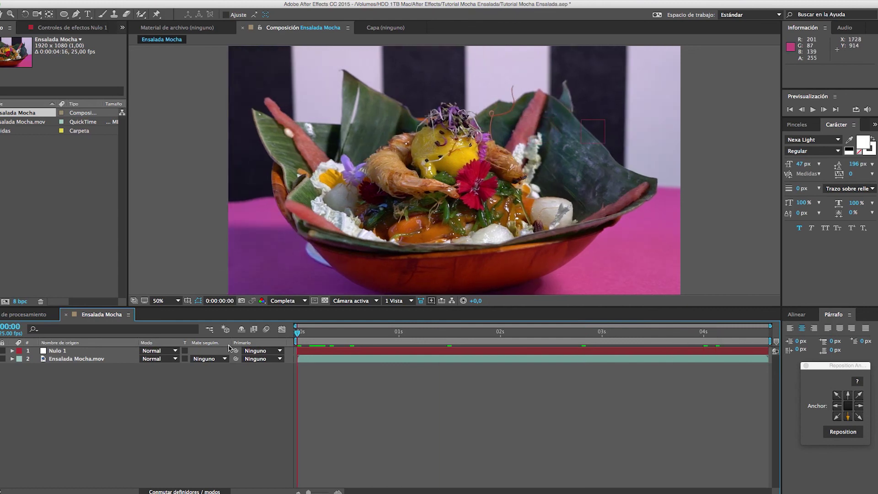
key(Home)
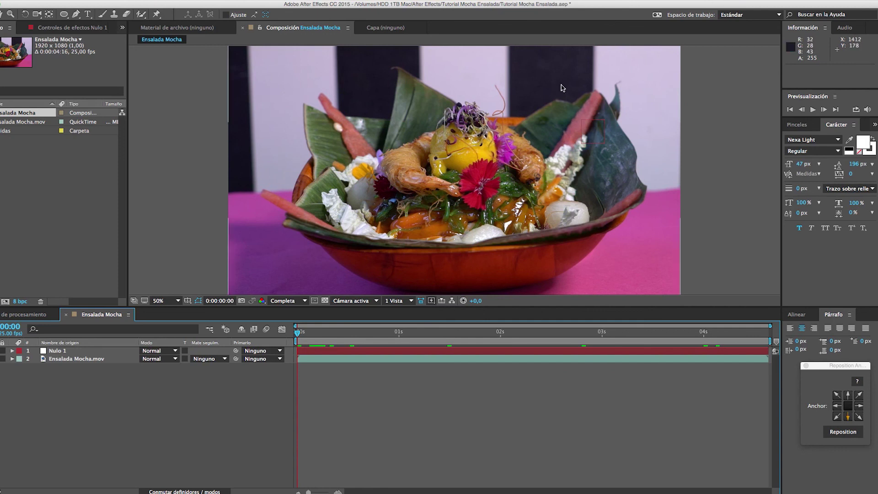
Draw a straight white callout line from the watermelon up above the bowl
key(g)
key(period)
scroll(597, 123, up, 5)
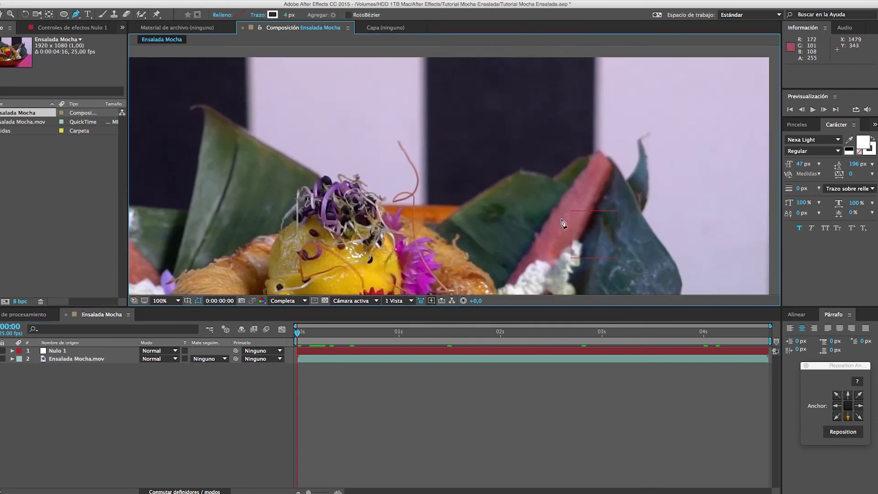
click(571, 212)
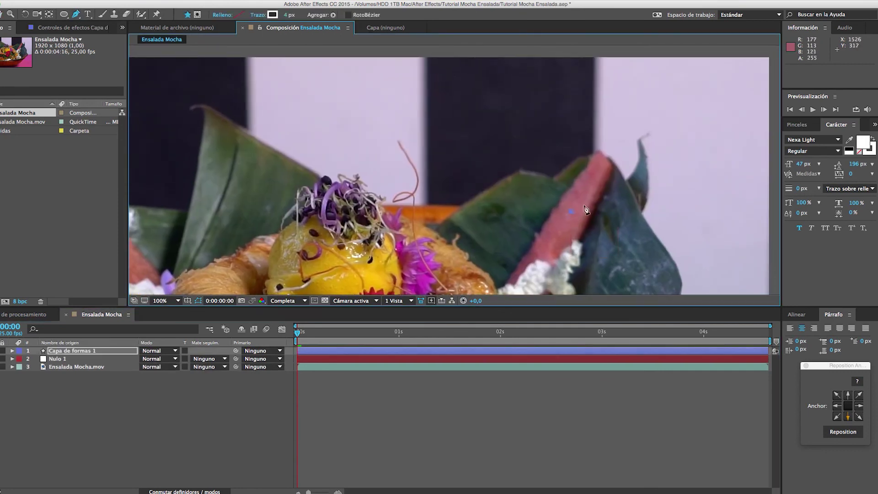
click(526, 116)
drag(526, 115, 529, 122)
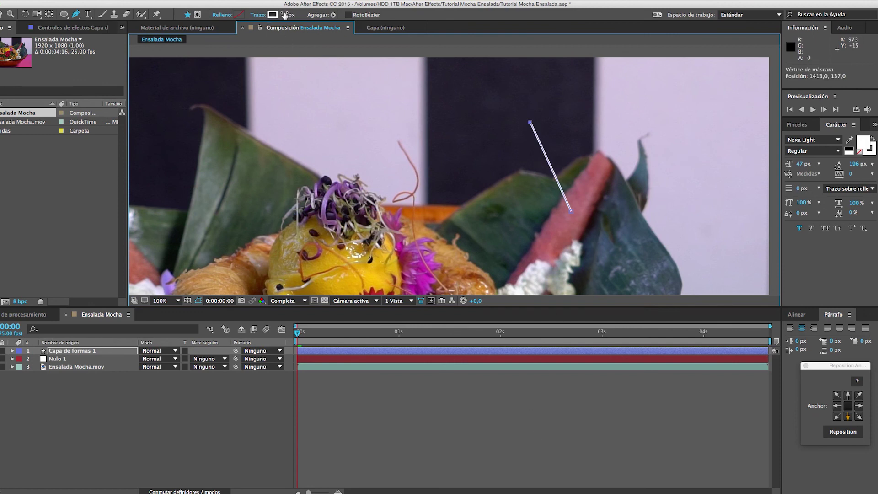
key(comma)
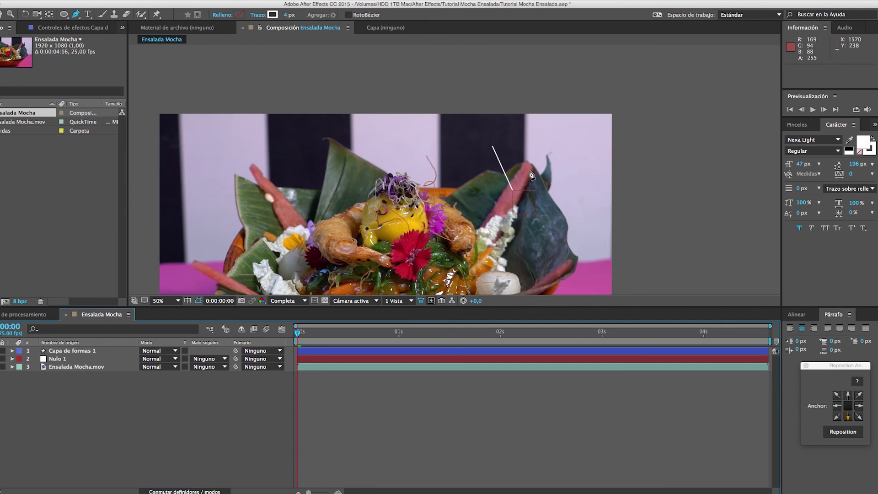
Add a SANDÍA text label and position it above the line's top end
key(ctrl+t)
click(486, 138)
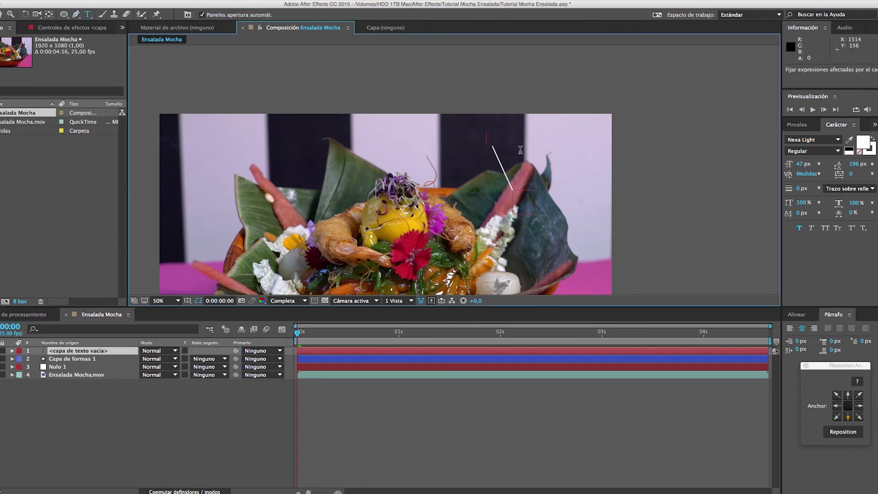
text(SANDÍA)
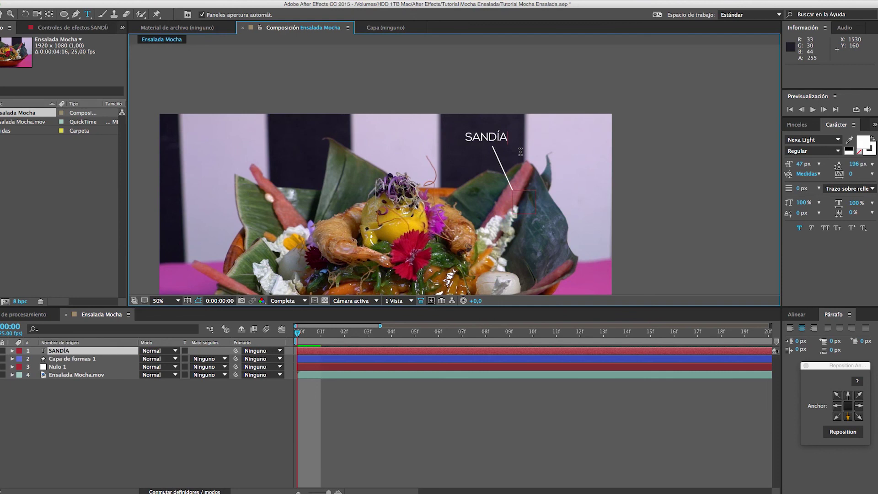
key(Escape)
key(v)
key(period)
drag(520, 104, 529, 113)
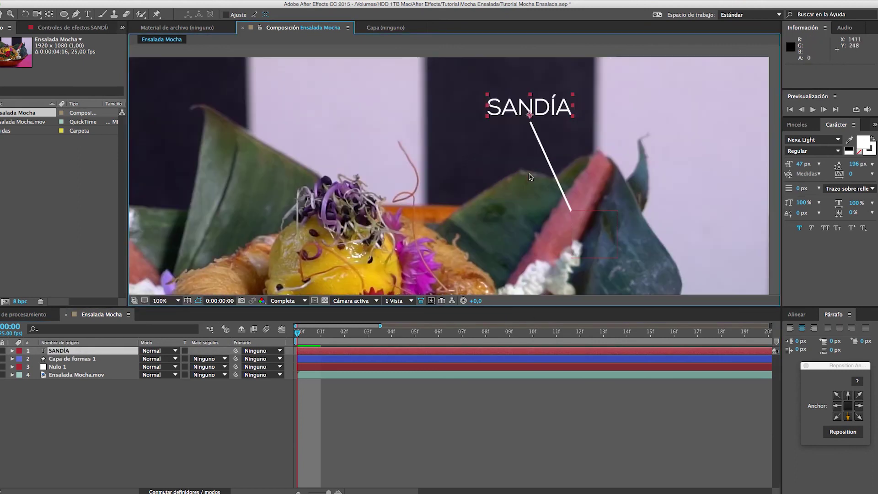
Select the callout line layer and preview the shot
click(567, 207)
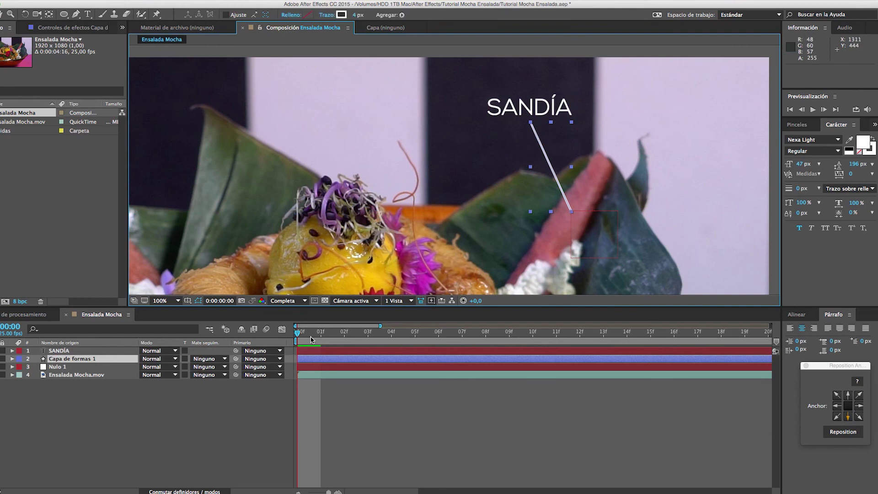
key(minus)
key(space)
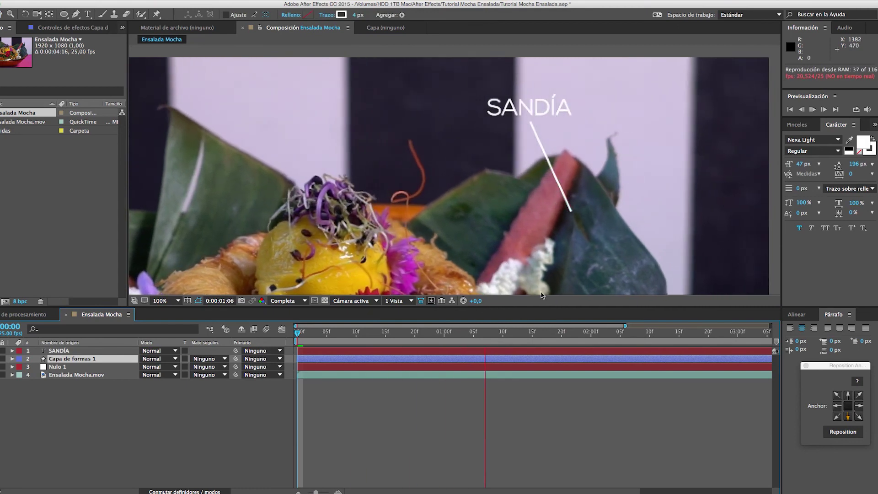
key(space)
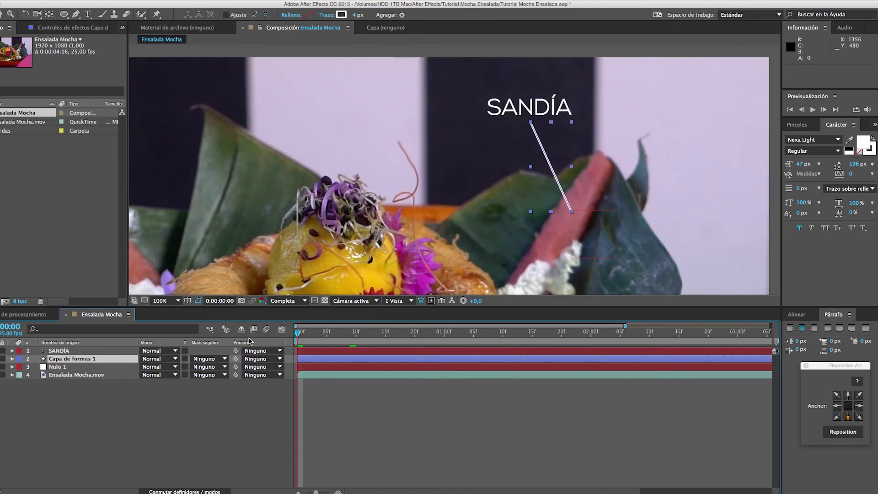
key(space)
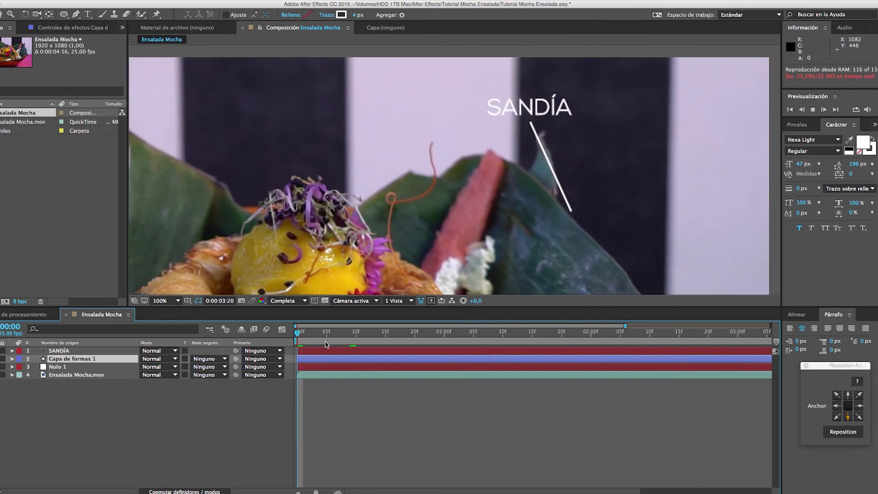
key(space)
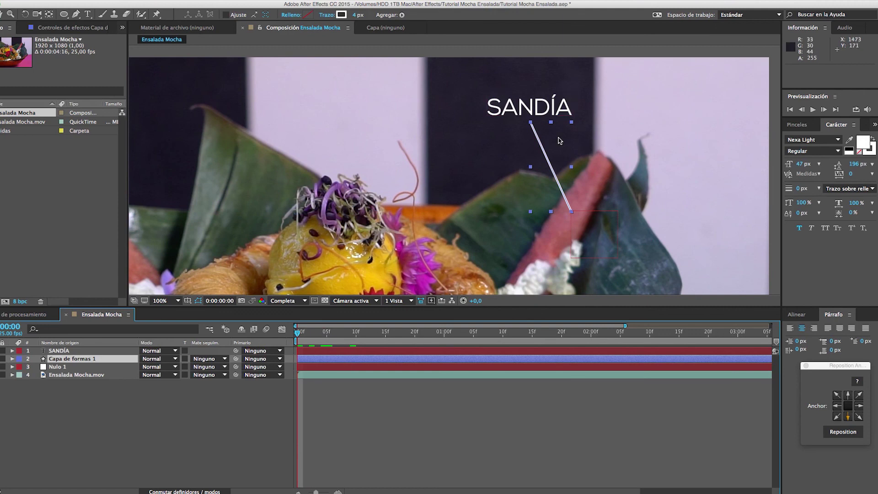
Zoom in to 400% and place a puppet pin on the line's top end
key(period)
scroll(671, 207, right, 5)
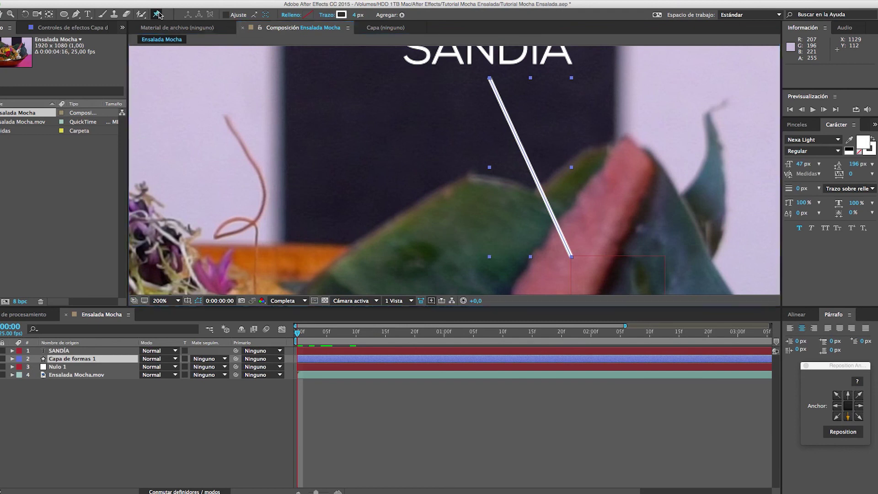
key(h)
key(period)
drag(560, 66, 515, 136)
scroll(515, 136, up, 2)
key(ctrl+p)
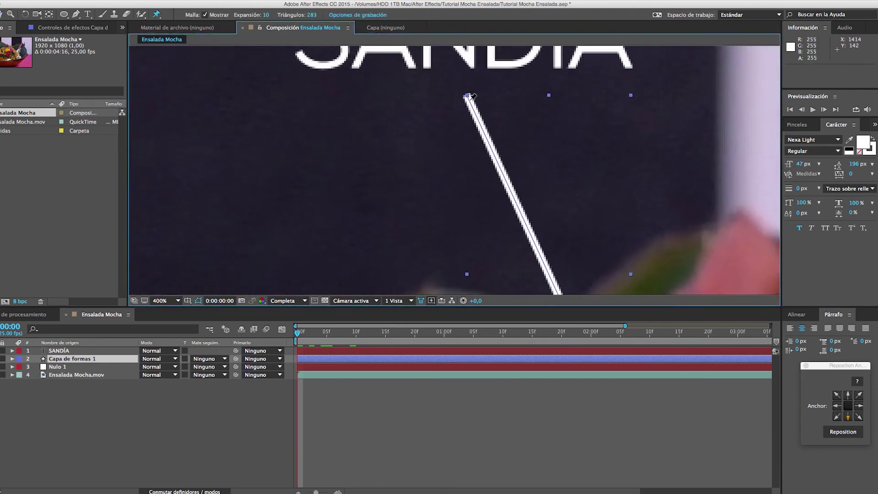
click(470, 95)
Place a second puppet pin on the line's bottom end and reveal the pin positions
key(h)
drag(550, 197, 467, 121)
key(ctrl+p)
click(450, 184)
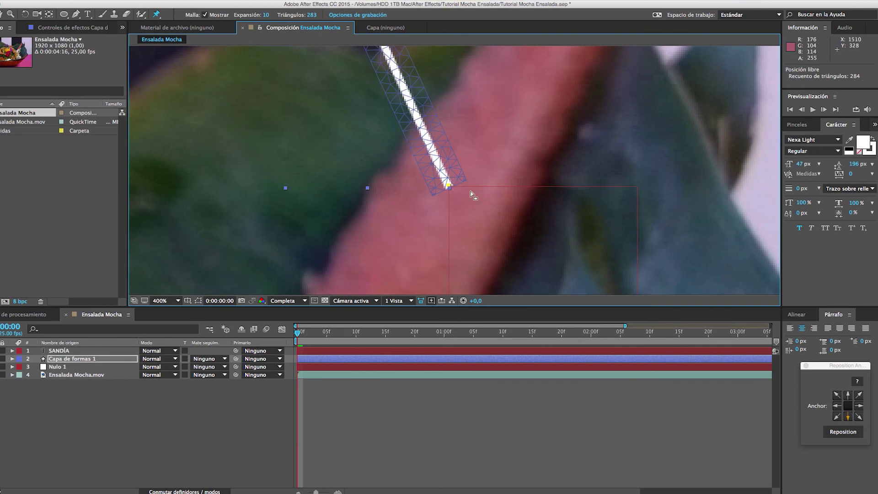
key(comma)
key(comma)
drag(450, 147, 497, 180)
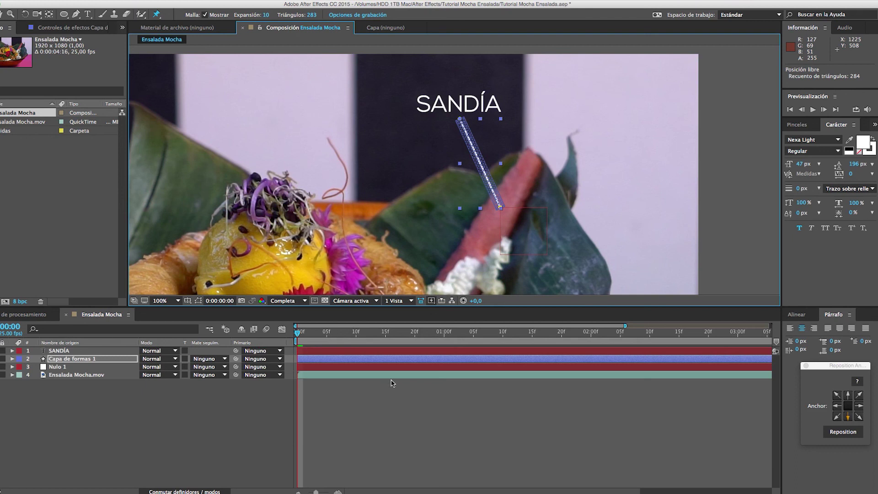
key(u)
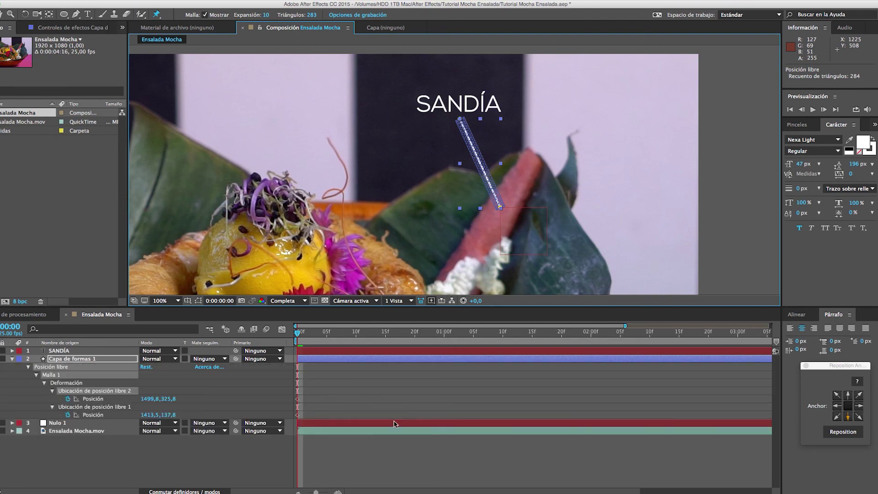
Test-drag the lower and upper puppet pins, undoing each change
click(406, 481)
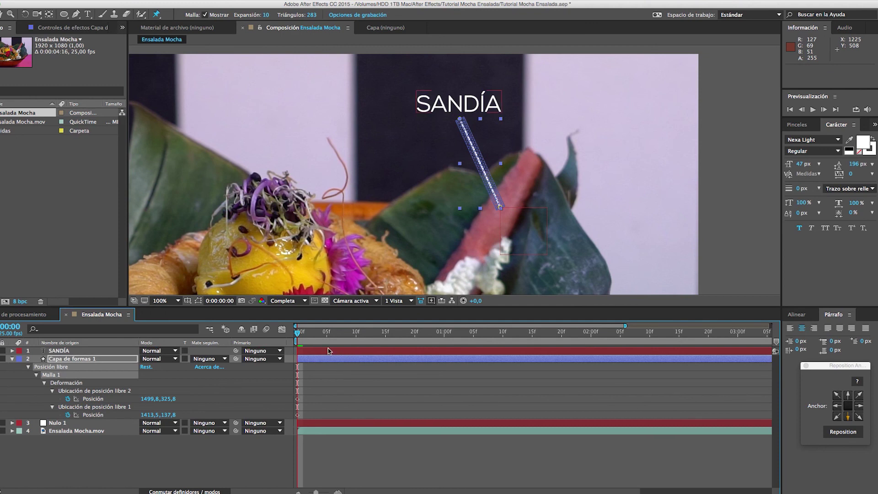
click(212, 389)
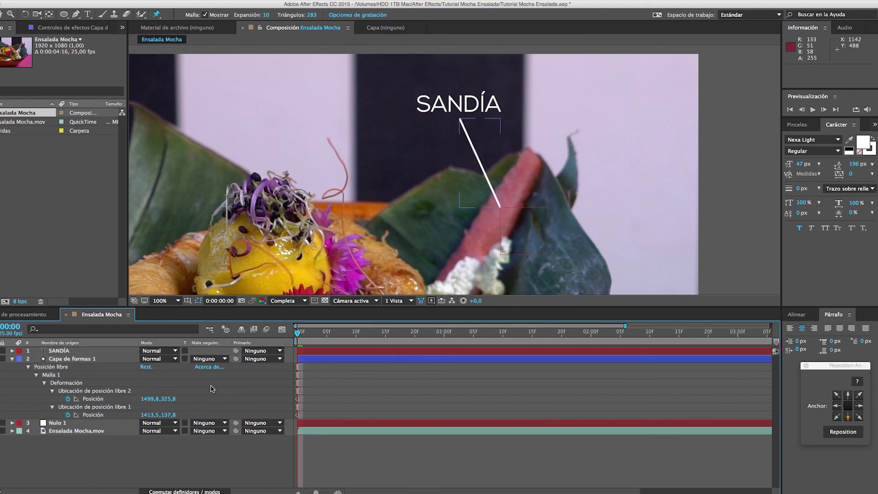
mouse_move(149, 400)
mouse_down()
mouse_move(235, 384)
mouse_move(214, 388)
mouse_up()
key(super+z)
drag(160, 414, 201, 407)
key(super+z)
Remove Nulo 1's Scale and Rotation keyframes, then test and undo a lower pin move
click(62, 423)
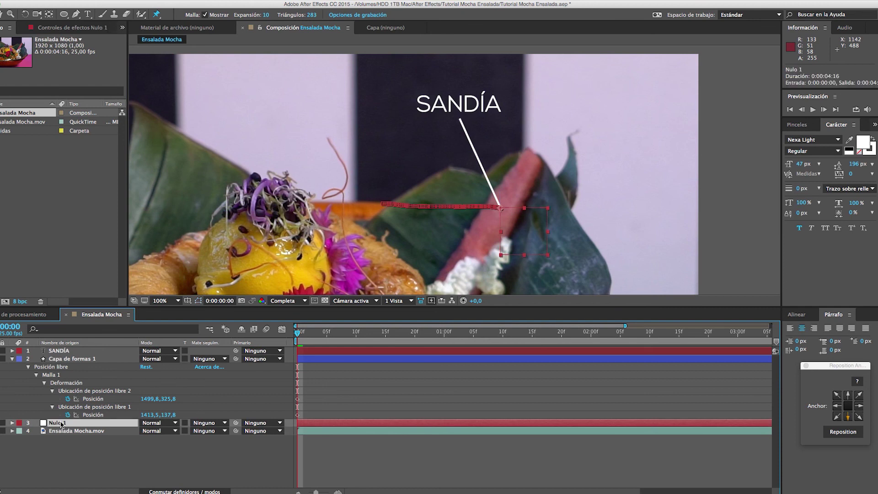
key(u)
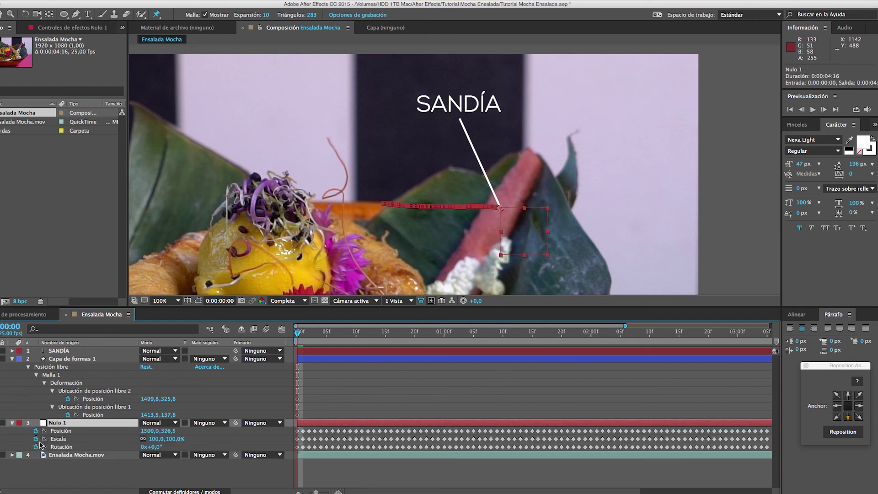
click(36, 439)
click(36, 446)
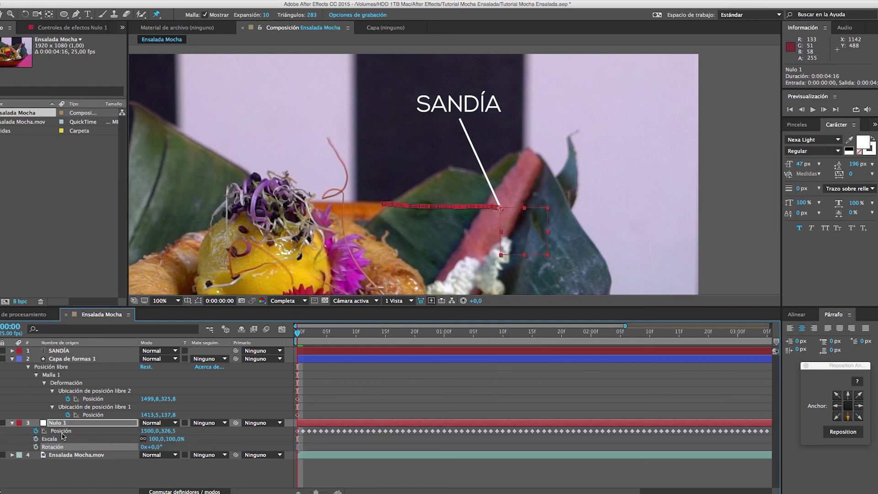
click(378, 483)
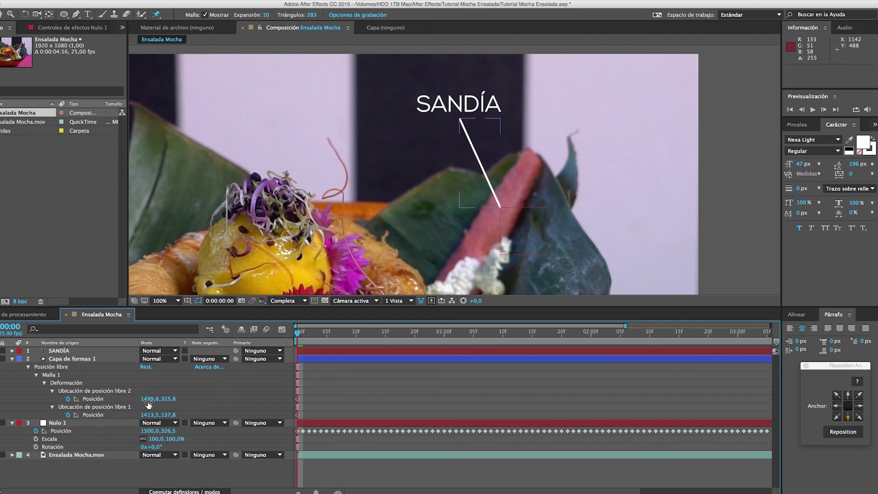
drag(149, 402, 175, 400)
key(ctrl+z)
Pick-whip the lower pin's Position expression to Nulo 1 Position and preview the result
alt+click(69, 398)
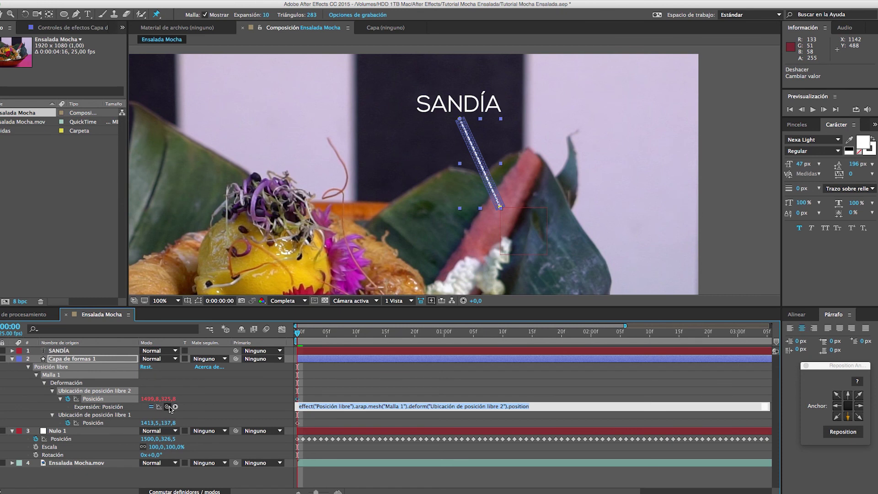
drag(167, 406, 69, 439)
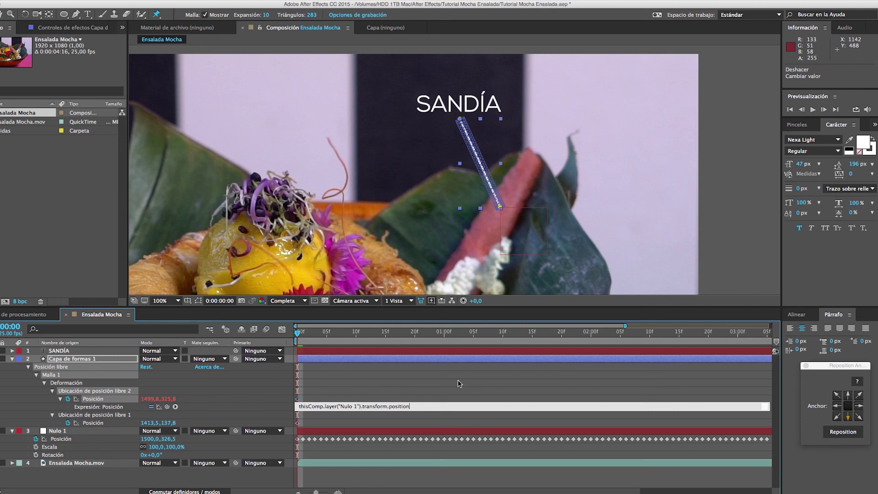
click(459, 383)
key(space)
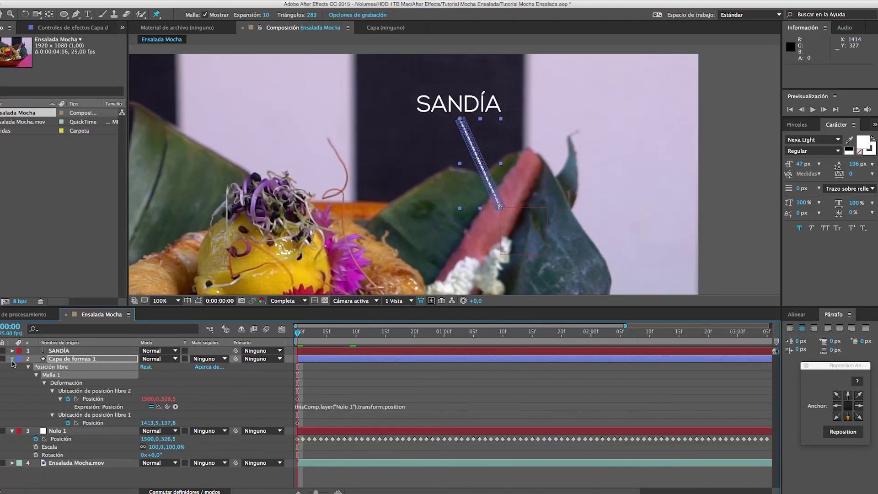
Collapse both layers, play a preview, and scrub the shot to check the SANDÍA line follows the watermelon
click(12, 362)
click(12, 366)
click(457, 446)
key(space)
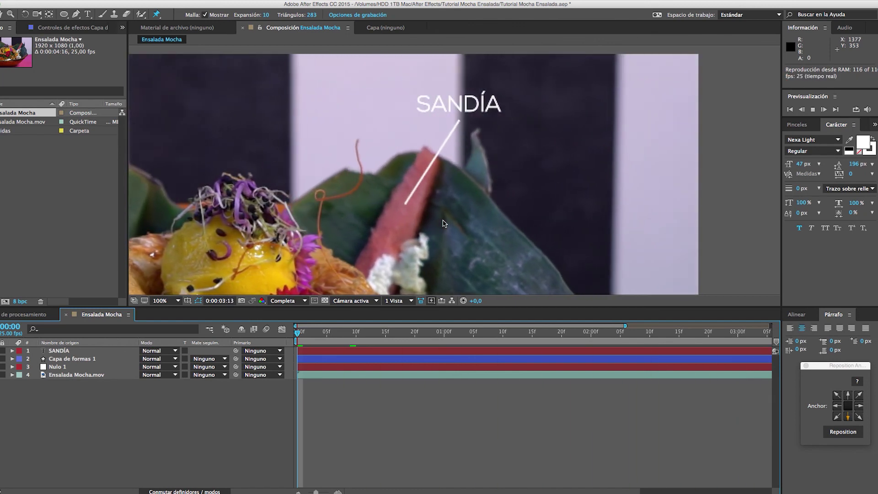
scroll(443, 229, down, 1)
scroll(457, 282, down, 1)
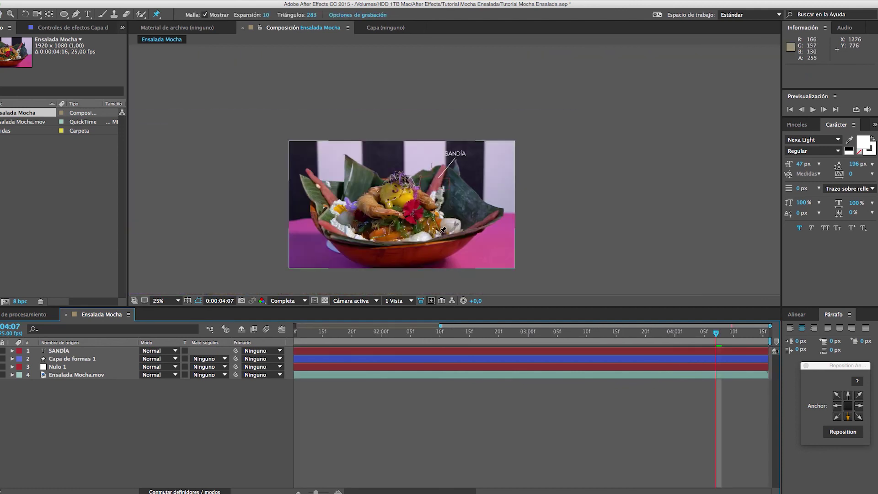
key(Home)
key(period)
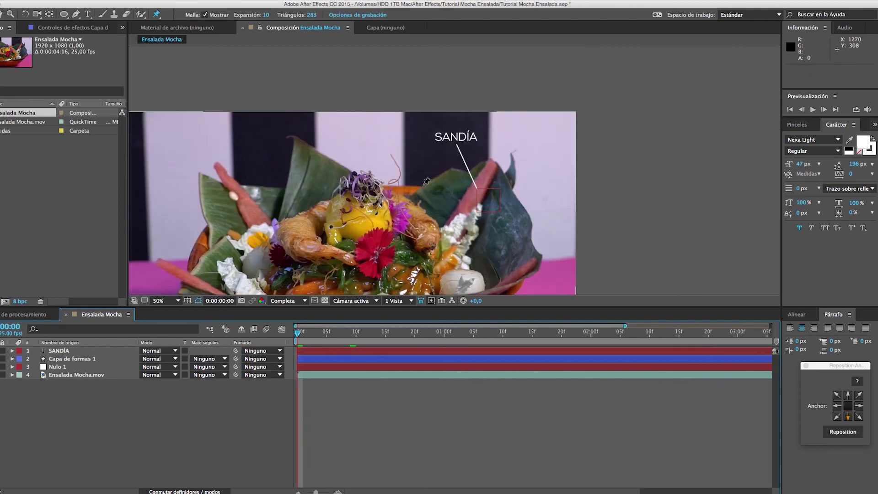
key(minus)
mouse_move(310, 333)
mouse_down()
mouse_move(653, 334)
mouse_move(136, 344)
mouse_up()
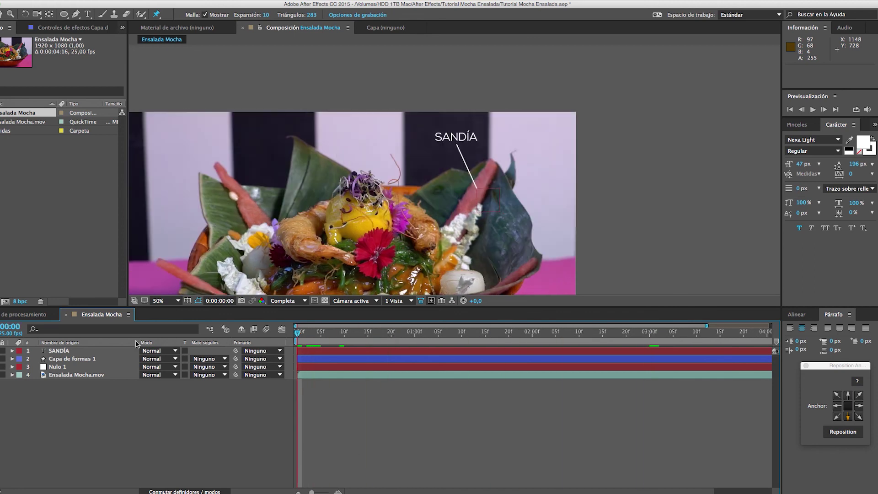
drag(373, 239, 470, 178)
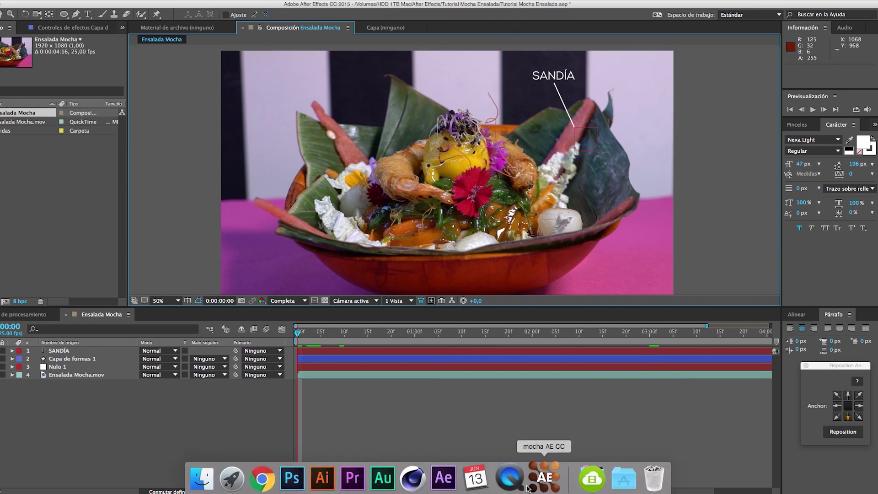
Lock Layer 1, draw an X-spline around the mango, and track it through the clip
click(544, 480)
click(6, 55)
click(141, 19)
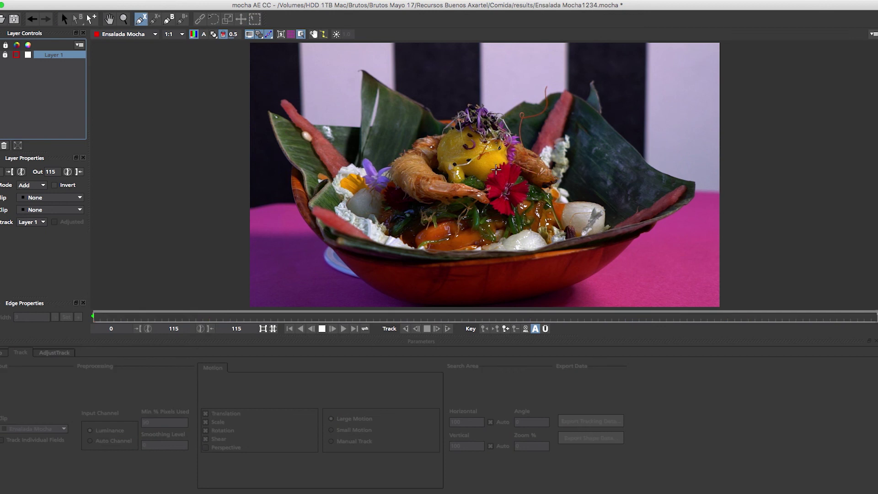
click(445, 137)
click(482, 166)
click(507, 151)
click(498, 130)
right_click(479, 135)
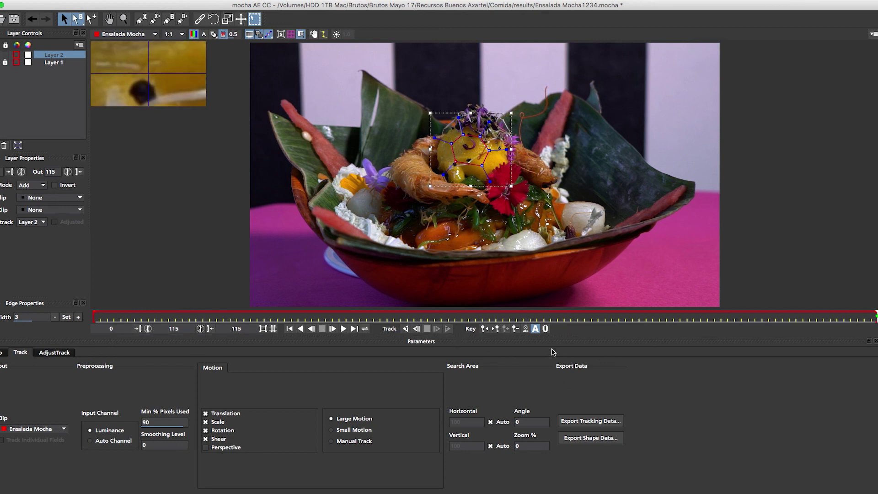
click(405, 329)
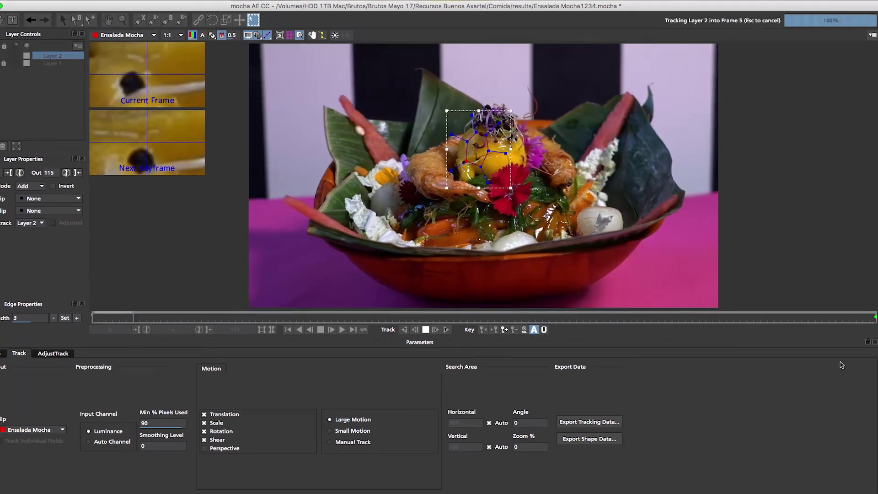
Copy the mango track's After Effects transform data to the clipboard and return to After Effects
click(610, 423)
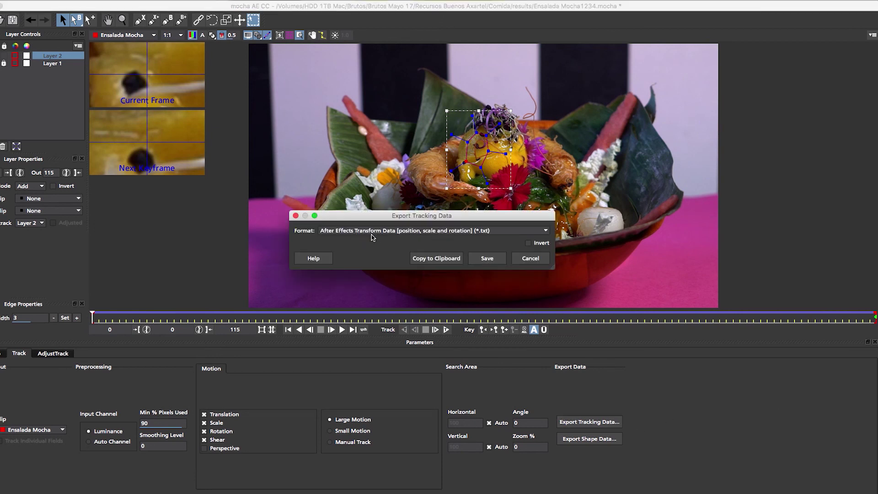
click(434, 262)
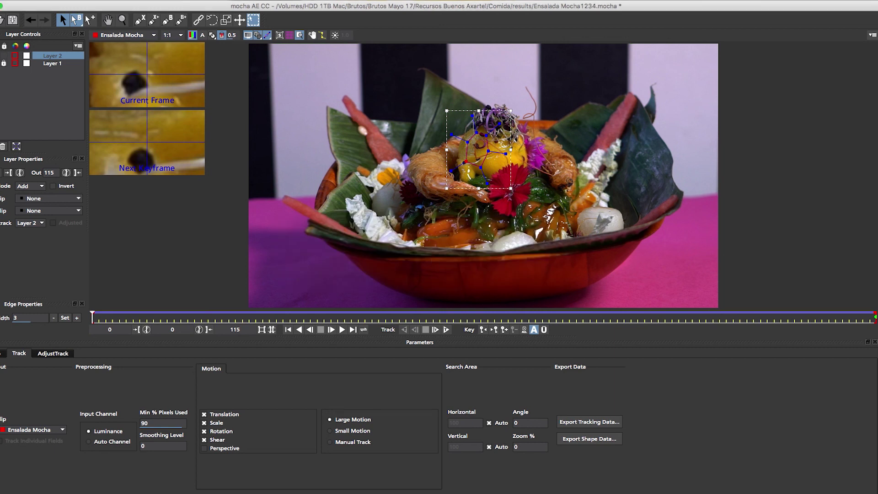
click(453, 476)
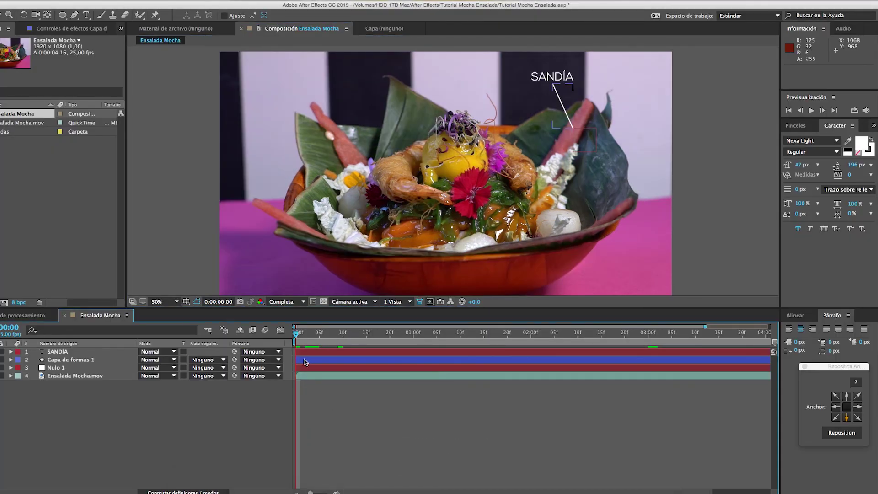
Add a new null, Nulo 2, and paste the mango tracking keyframes onto it
key(ctrl+alt+shift+y)
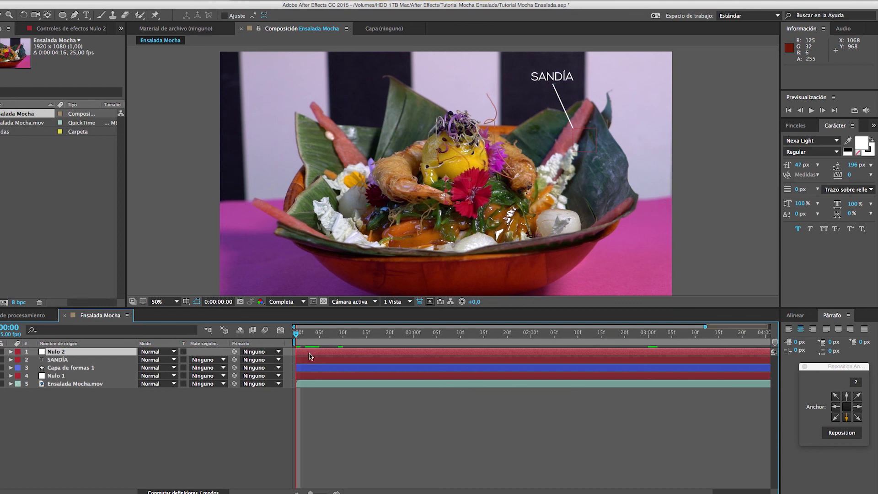
click(301, 353)
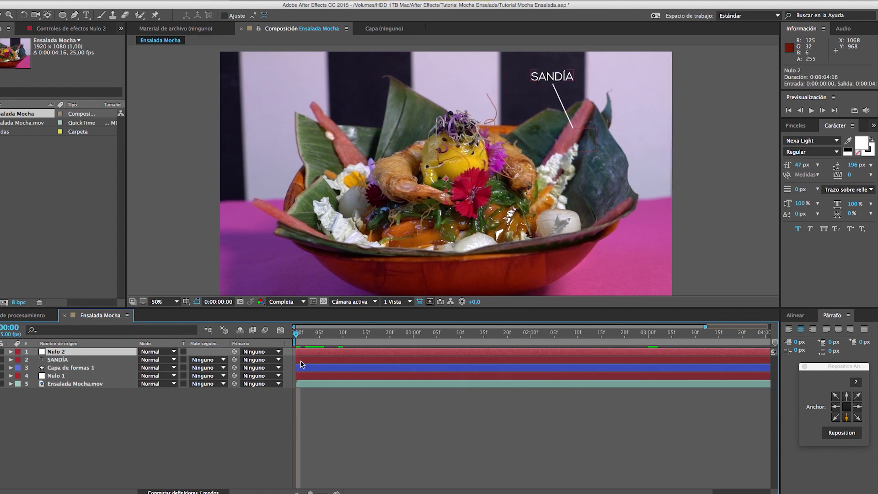
key(ctrl+v)
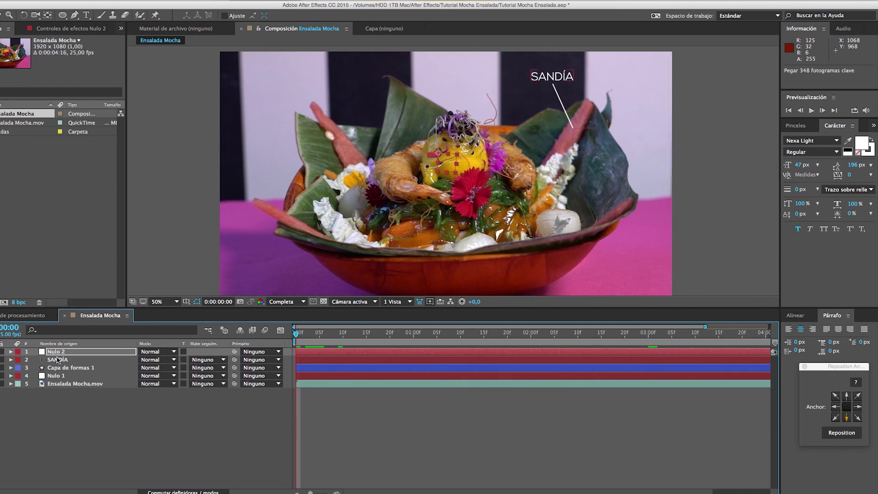
Set the SANDÍA, shape and Nulo 1 layer labels to Yellow
click(58, 359)
shift+click(58, 376)
click(17, 360)
click(29, 365)
click(394, 402)
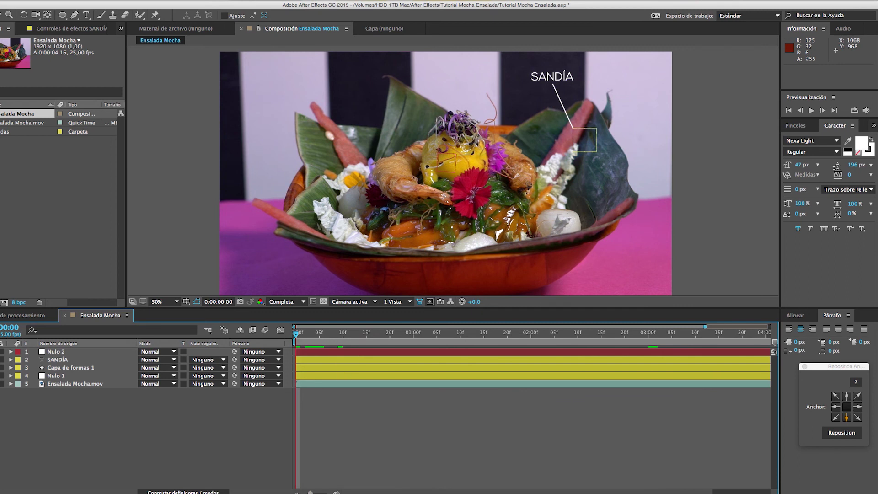
Rename Nulo 1, the shape layer and Nulo 2 to SANDIA TRACKING DATA, LINEA SANDIA and MANGO TRACKING DATA
click(59, 352)
click(60, 375)
key(Return)
text(s)
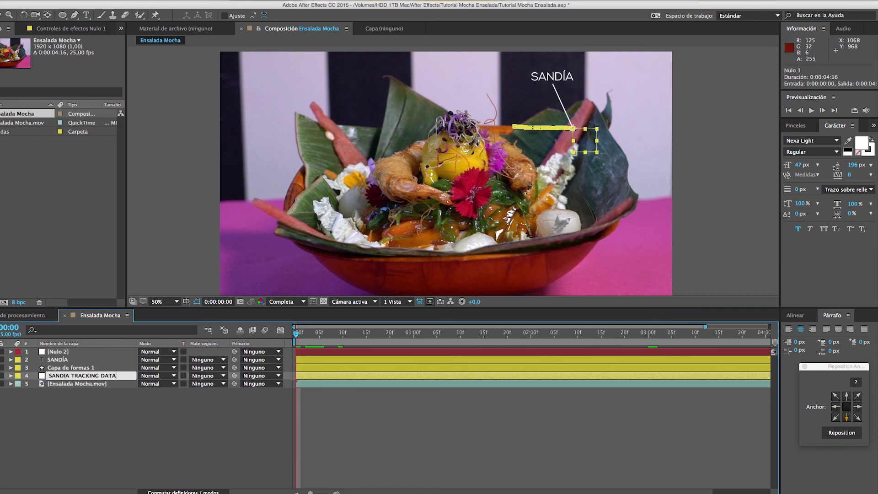
click(61, 367)
key(Return)
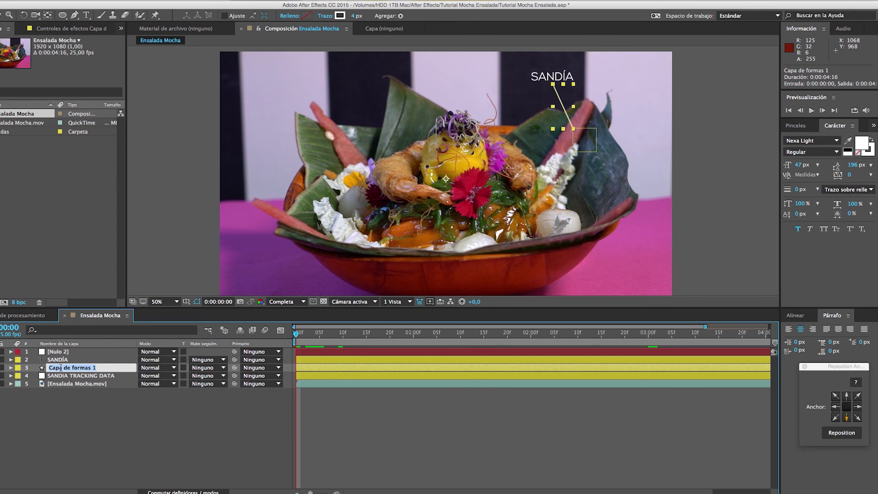
text(Li)
click(103, 419)
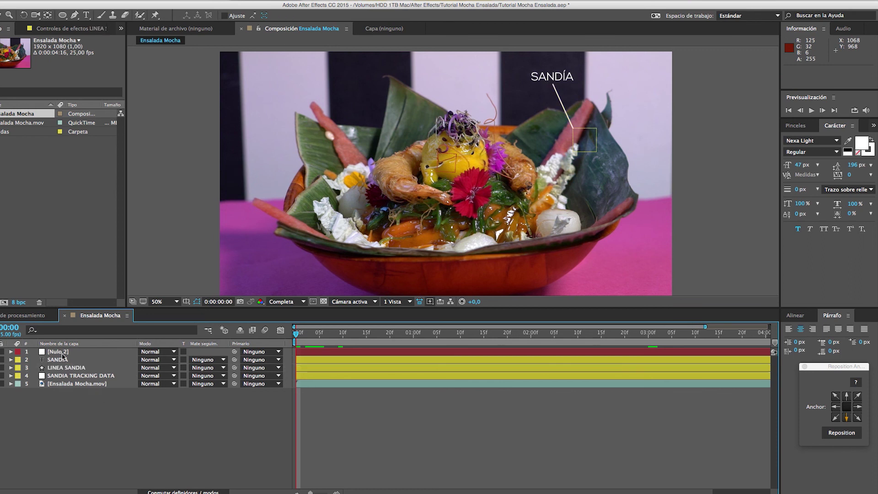
click(65, 352)
key(Return)
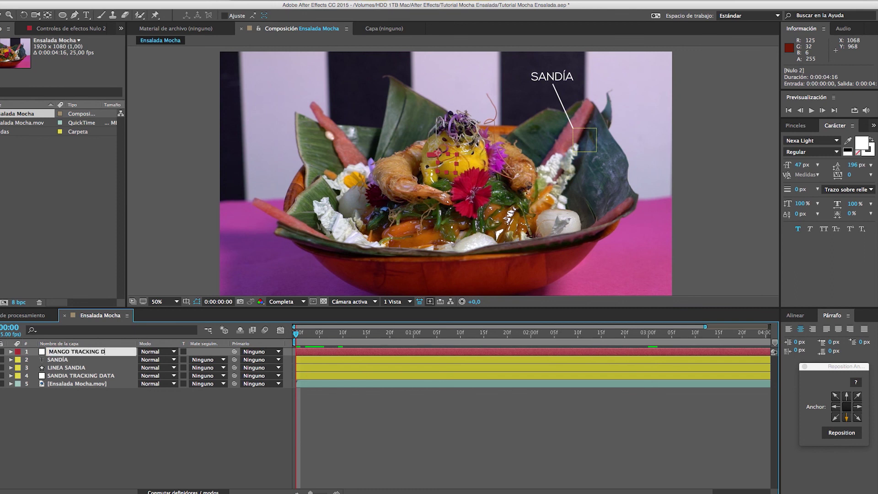
click(137, 442)
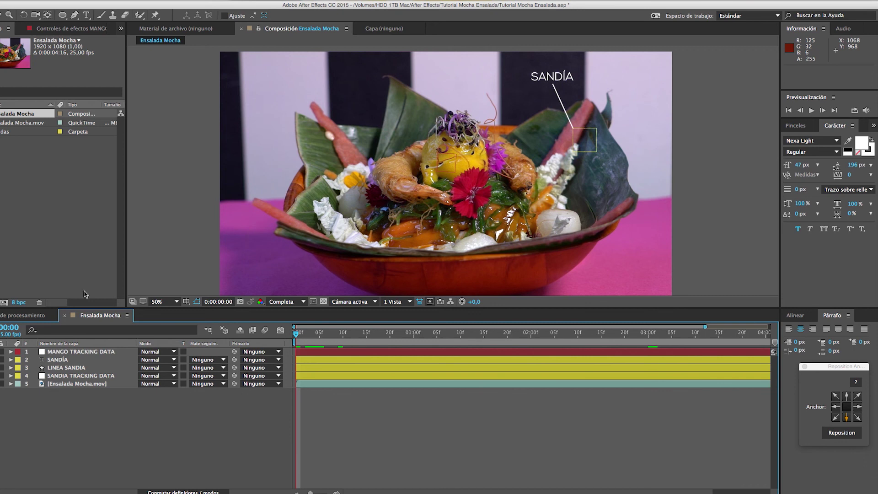
Show the rulers and add two horizontal guides near the top at 122 and 136
scroll(426, 131, up, 2)
scroll(426, 130, down, 2)
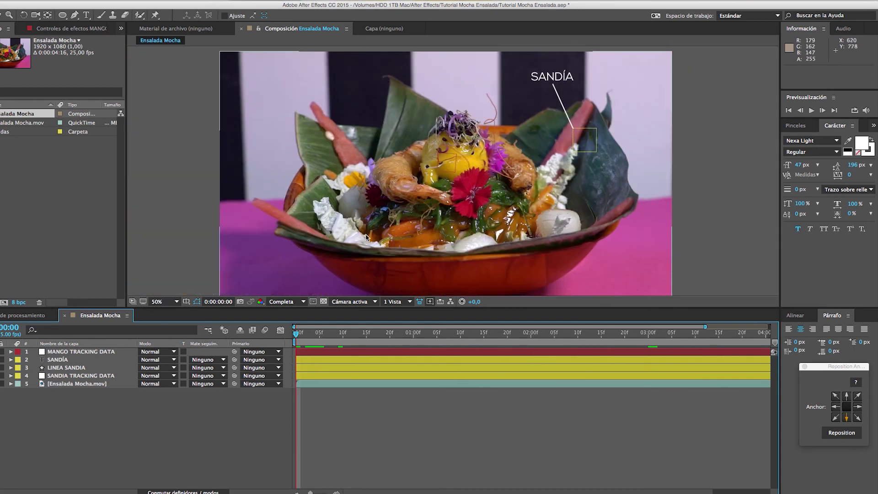
key(ctrl+r)
drag(477, 49, 483, 84)
drag(475, 49, 469, 86)
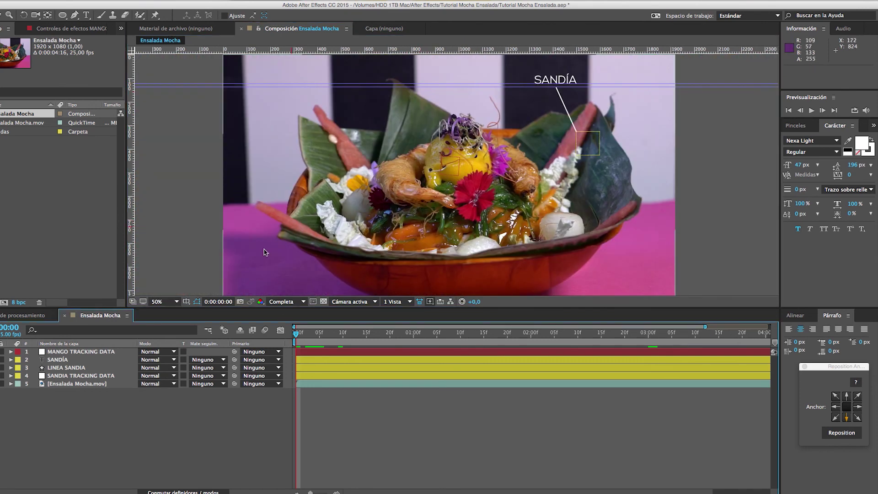
key(g)
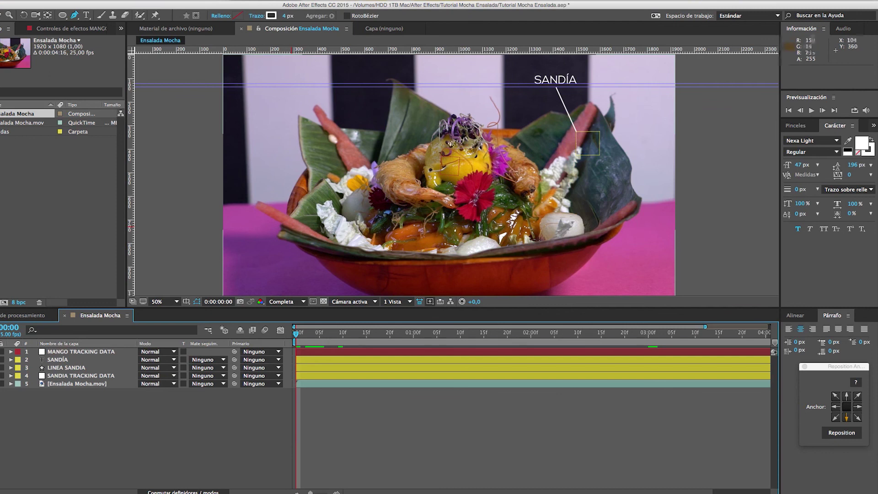
Draw a new shape-layer line from the mango up to the top guide
click(450, 163)
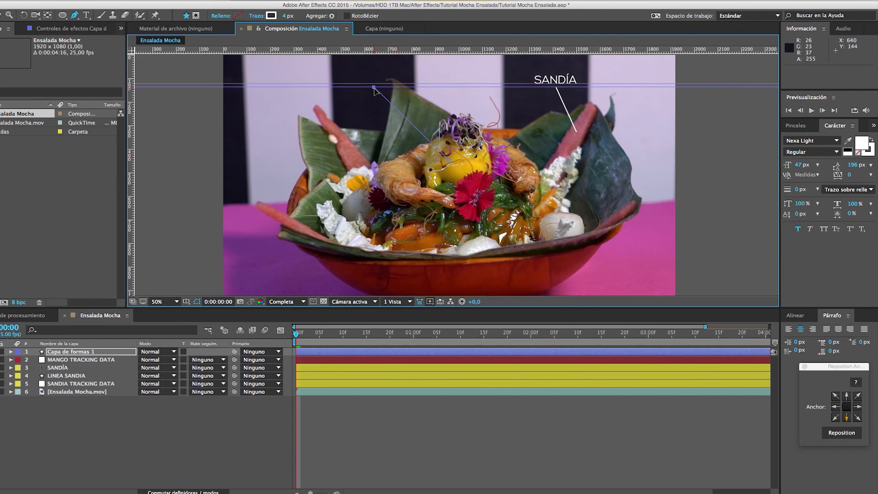
scroll(382, 94, up, 2)
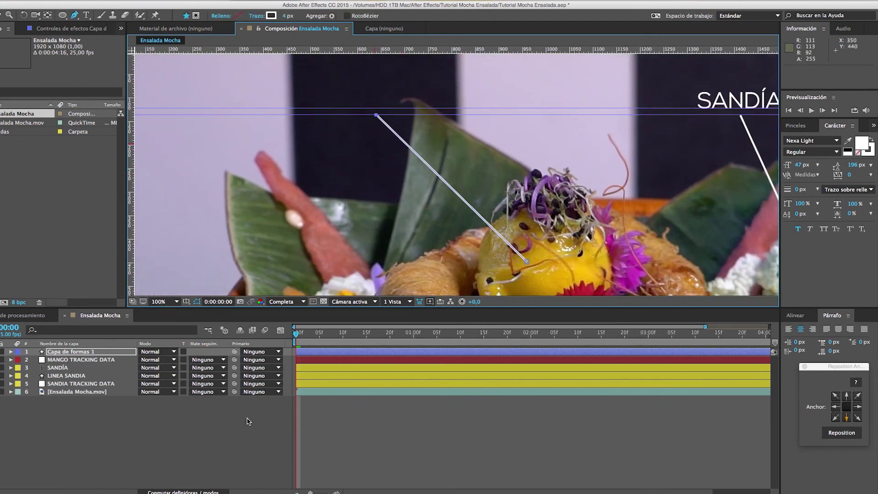
Duplicate the SANDÍA label and slide the copy left to the mango line's top
click(63, 369)
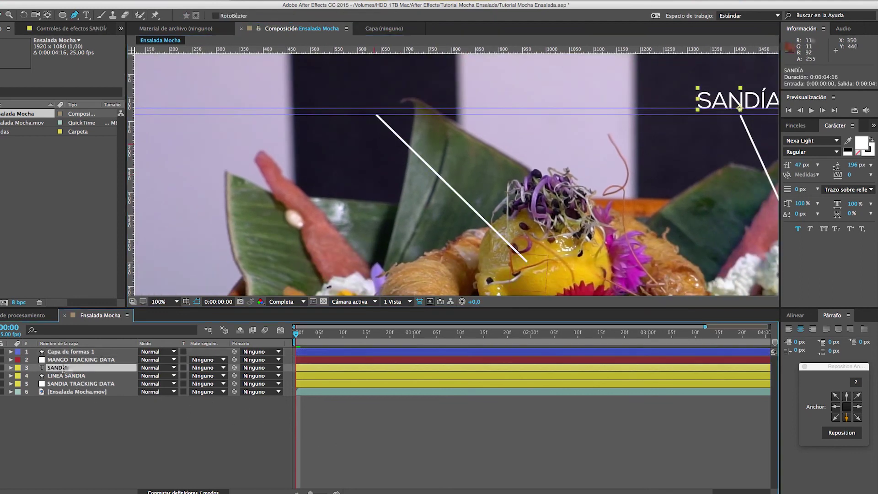
key(ctrl+d)
key(End)
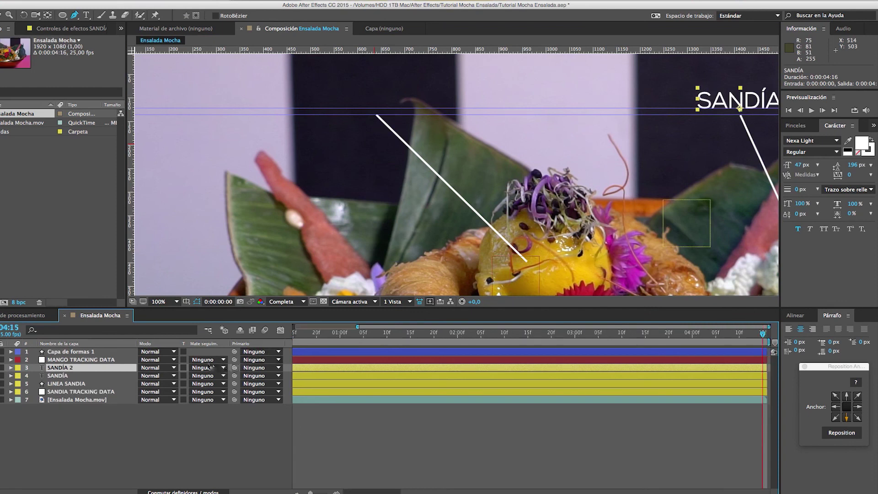
key(p)
drag(150, 377, 114, 380)
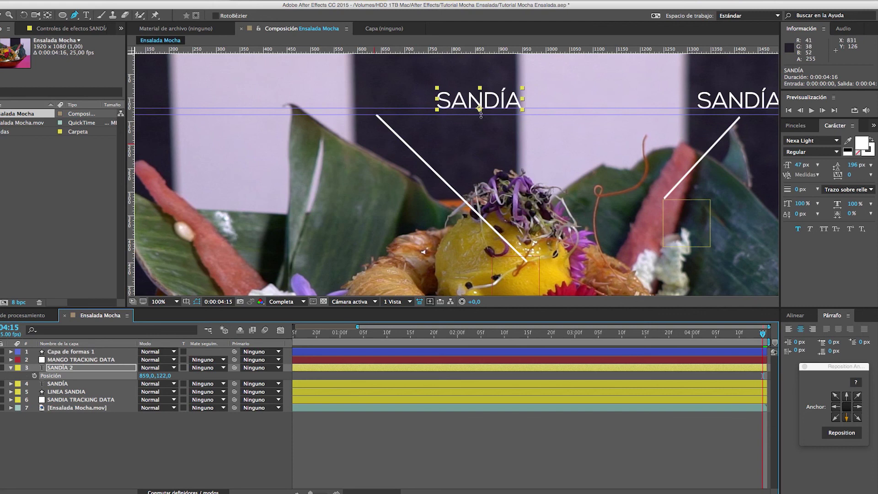
drag(448, 106, 348, 106)
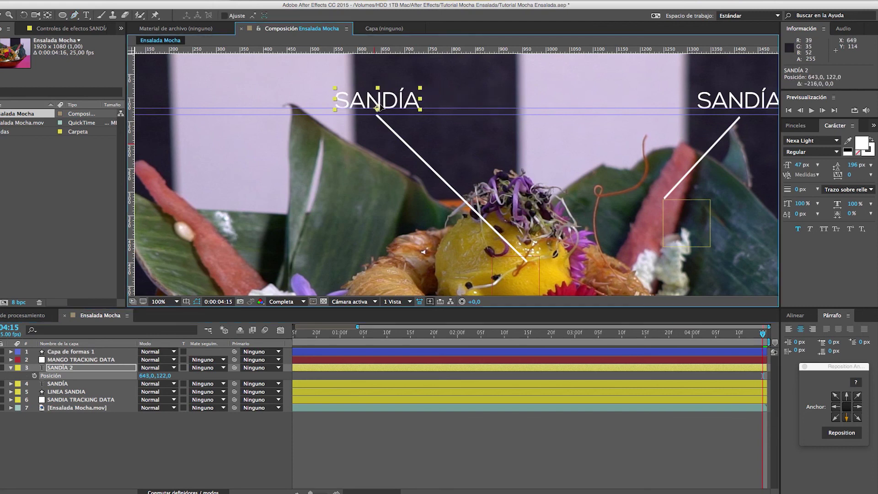
Change the copied label's text to MANGO
double_click(379, 102)
text(man)
key(BackSpace)
key(BackSpace)
key(BackSpace)
text(MANGO)
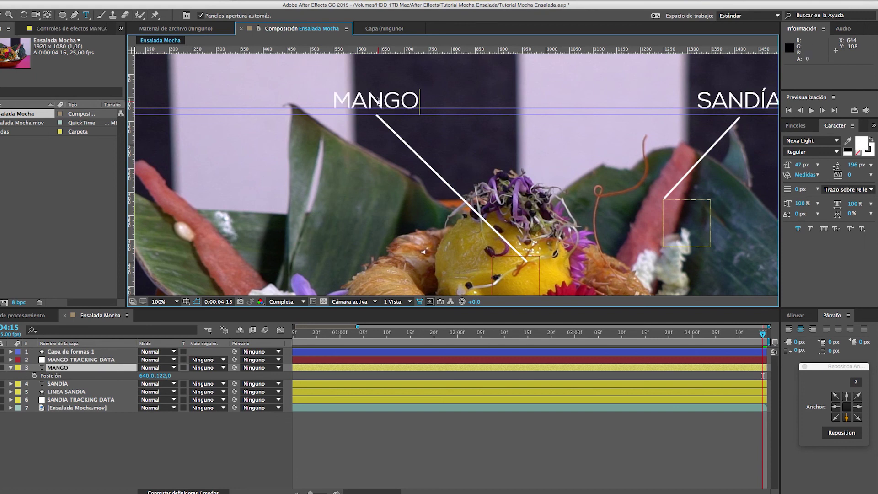
click(348, 444)
click(54, 366)
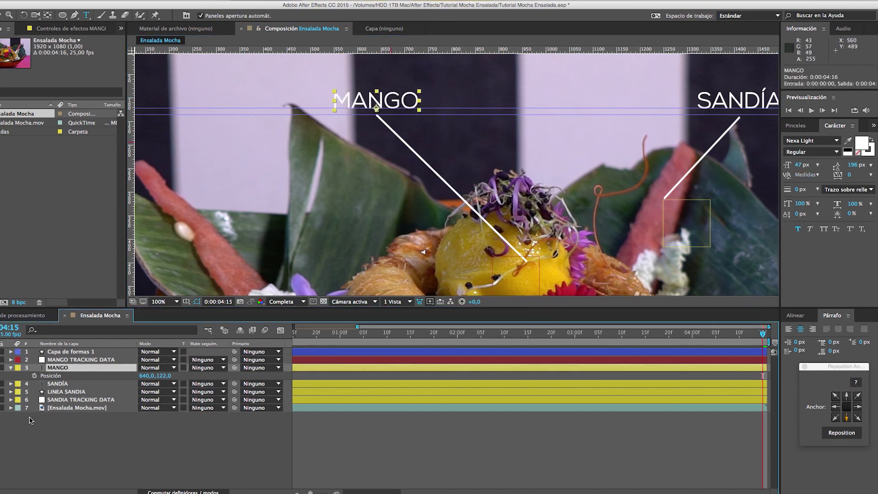
key(v)
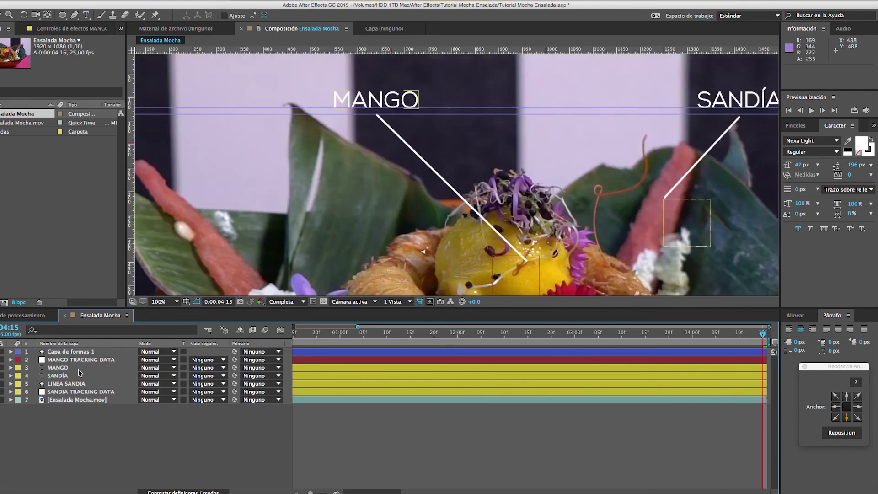
Move MANGO to the top of the stack and label the three mango layers orange
drag(64, 368, 64, 352)
key(Caps_Lock)
shift+click(64, 368)
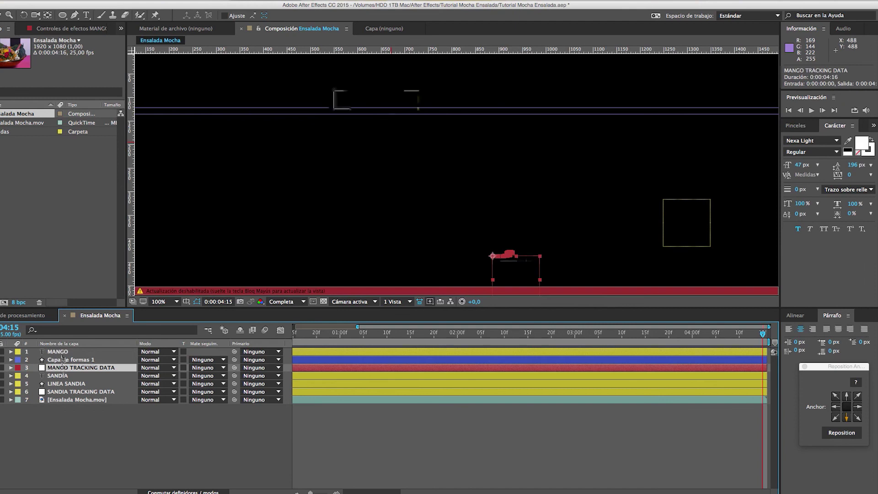
click(17, 355)
click(65, 406)
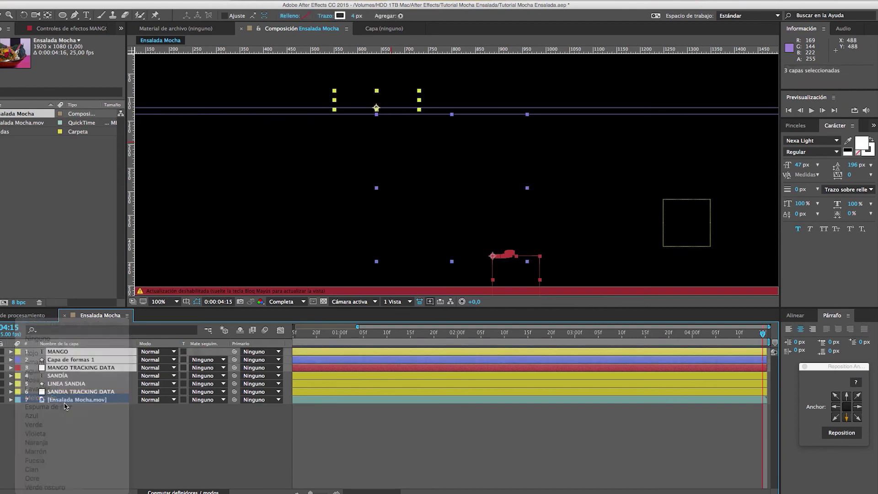
key(Caps_Lock)
click(377, 439)
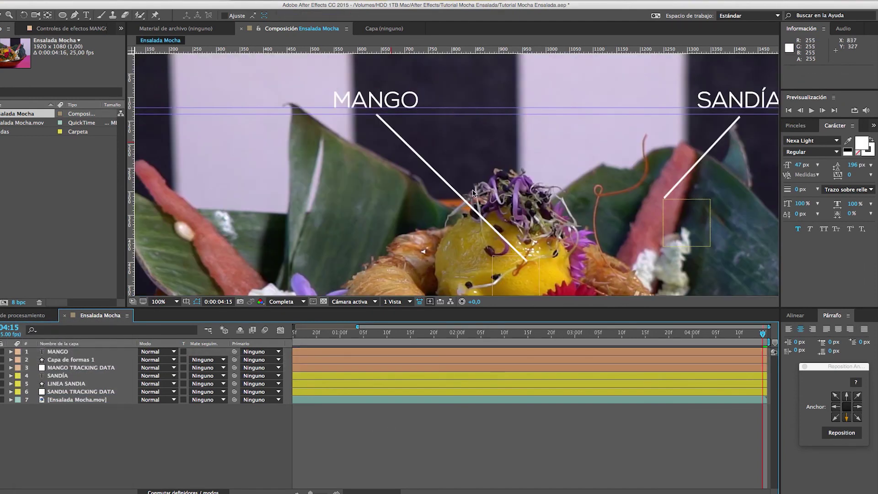
key(comma)
Place a puppet pin at the mango line's upper end under MANGO
click(68, 360)
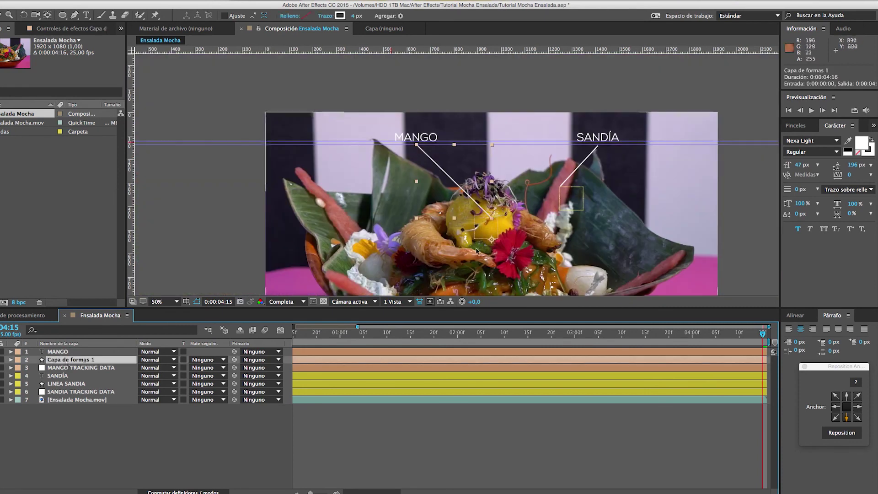
key(period)
key(period)
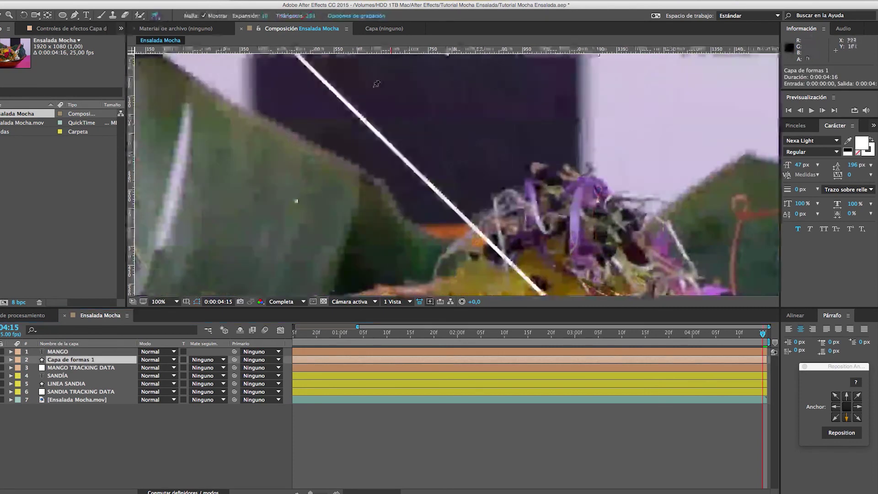
drag(297, 55, 389, 175)
key(period)
key(ctrl+p)
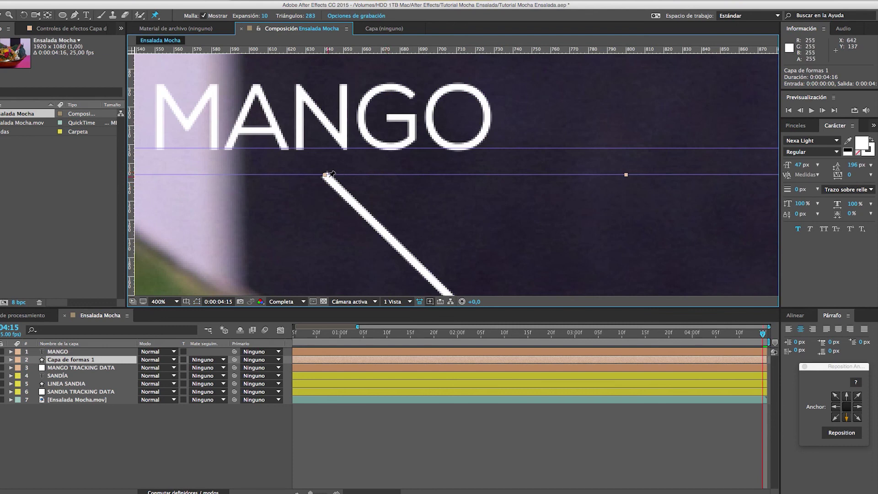
click(328, 174)
Place a second puppet pin at the line's lower end on the mango
key(h)
scroll(476, 249, down, 10)
scroll(475, 248, right, 10)
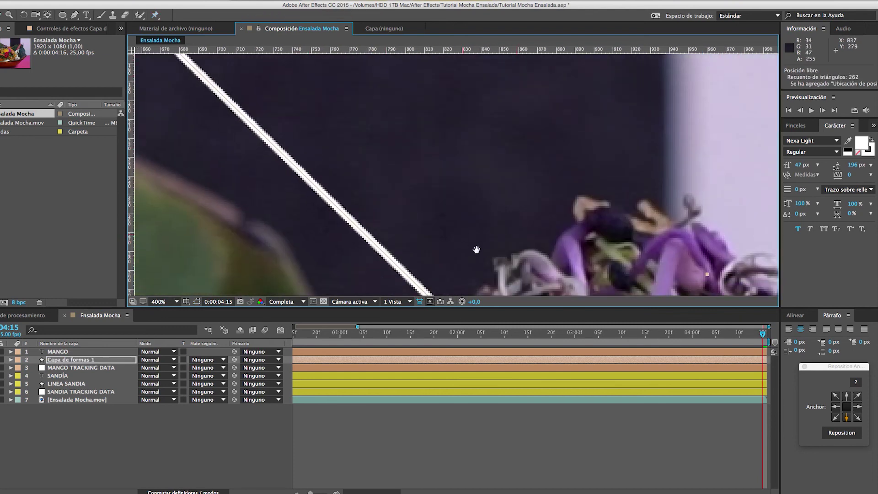
scroll(496, 189, down, 5)
scroll(496, 188, right, 7)
key(ctrl+p)
click(409, 260)
scroll(424, 257, down, 2)
scroll(416, 240, down, 2)
scroll(390, 203, up, 1)
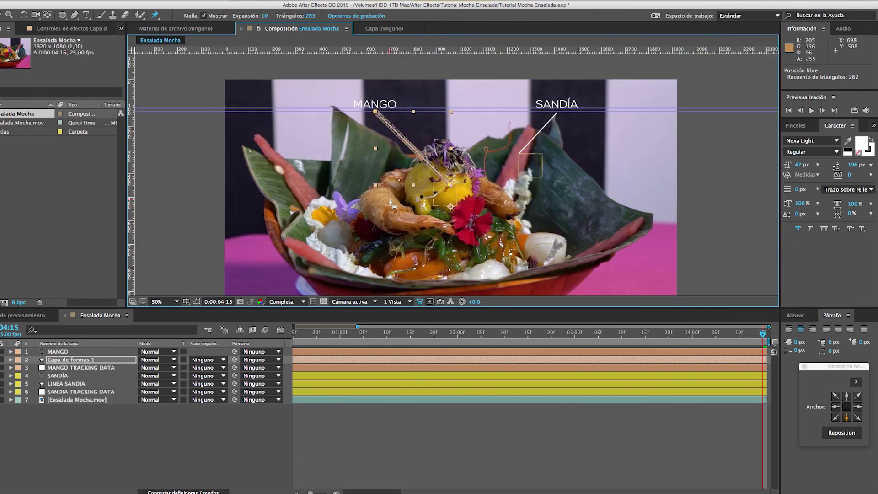
key(period)
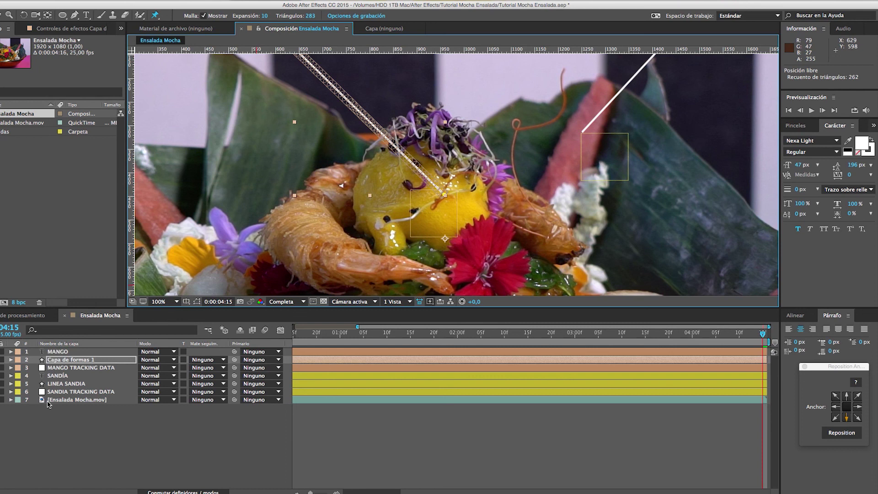
Delete the Escala and Rotación keyframes from MANGO TRACKING DATA, then test-move the lower pin
key(u)
click(65, 426)
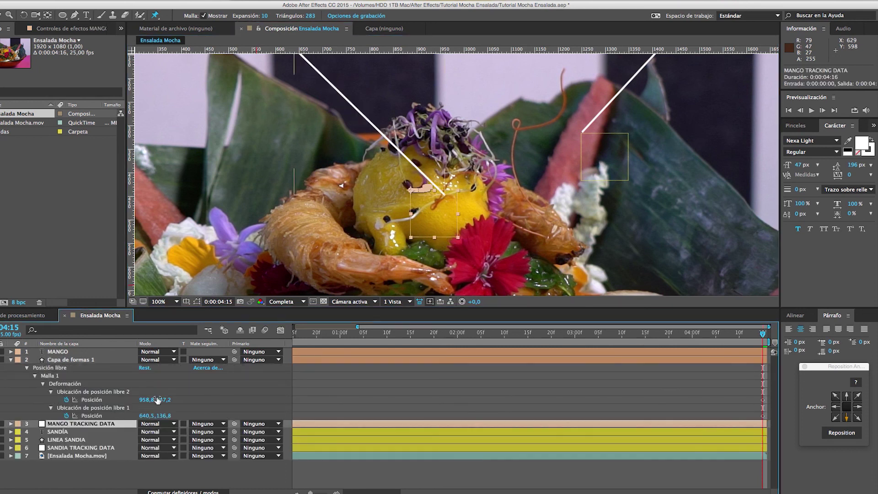
key(u)
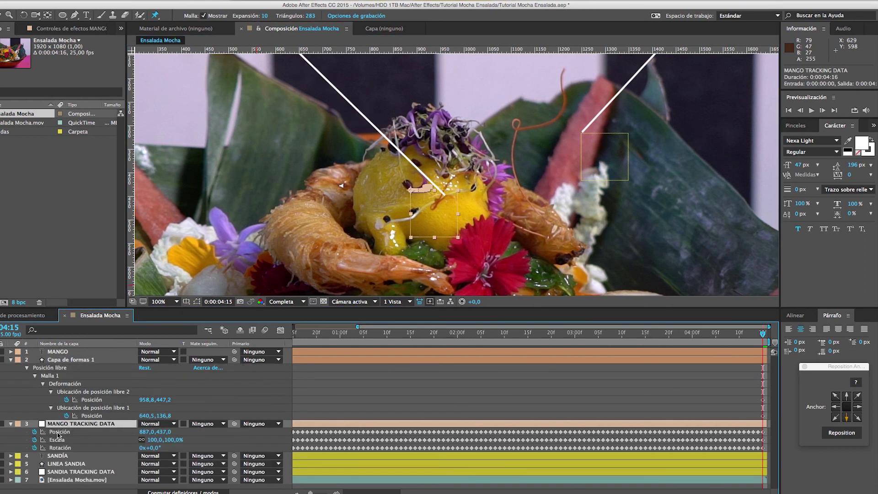
click(61, 440)
click(35, 439)
click(35, 447)
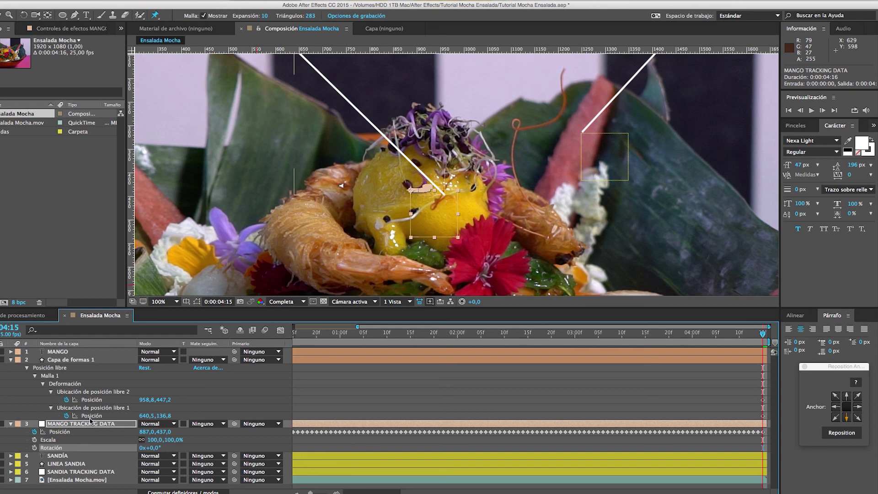
drag(143, 401, 219, 389)
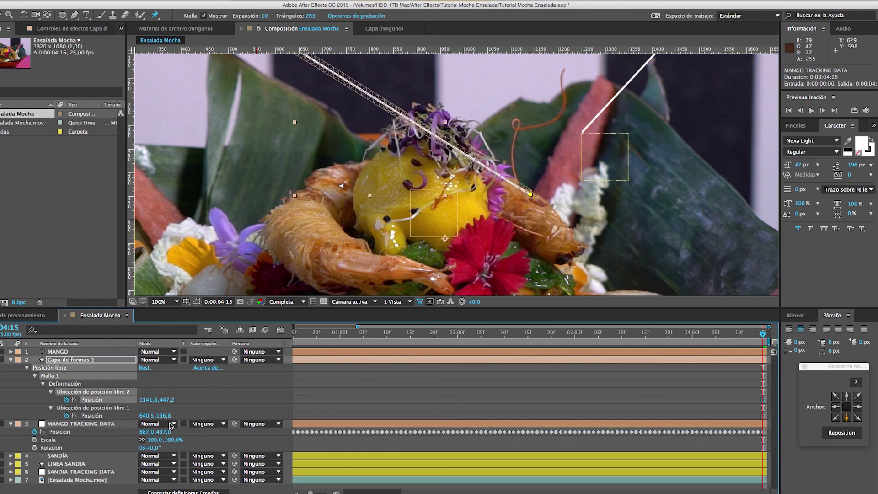
Undo the test and pick-whip the lower pin's Position to MANGO TRACKING DATA's Posición
click(154, 432)
key(ctrl+z)
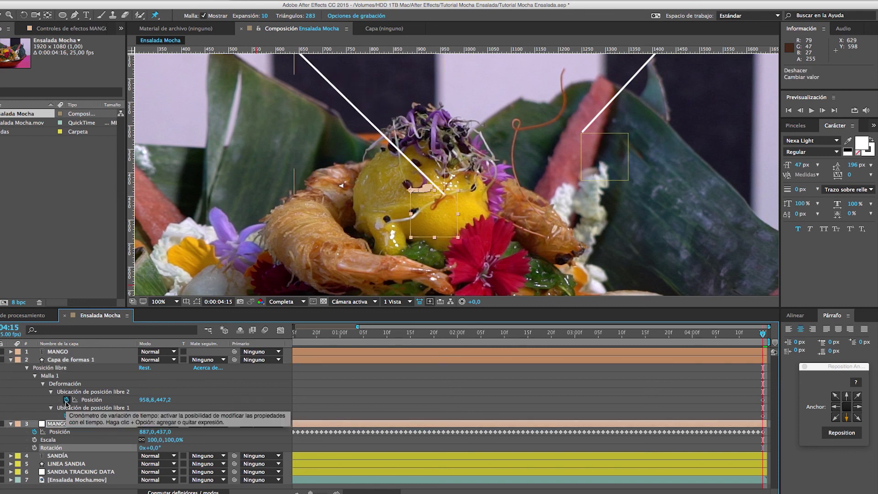
alt+click(66, 400)
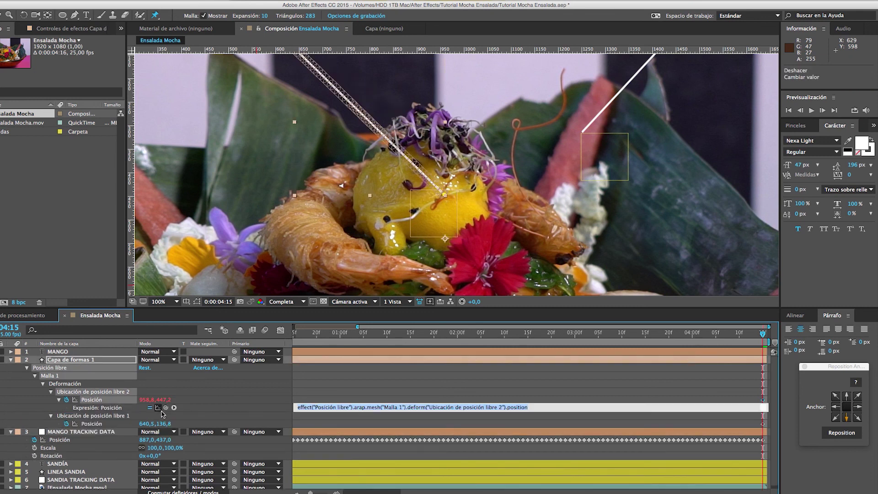
drag(165, 407, 60, 440)
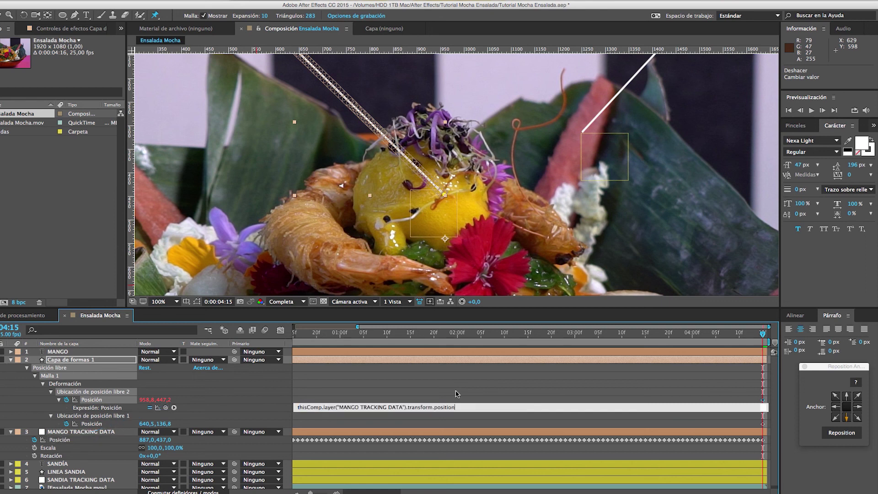
click(479, 386)
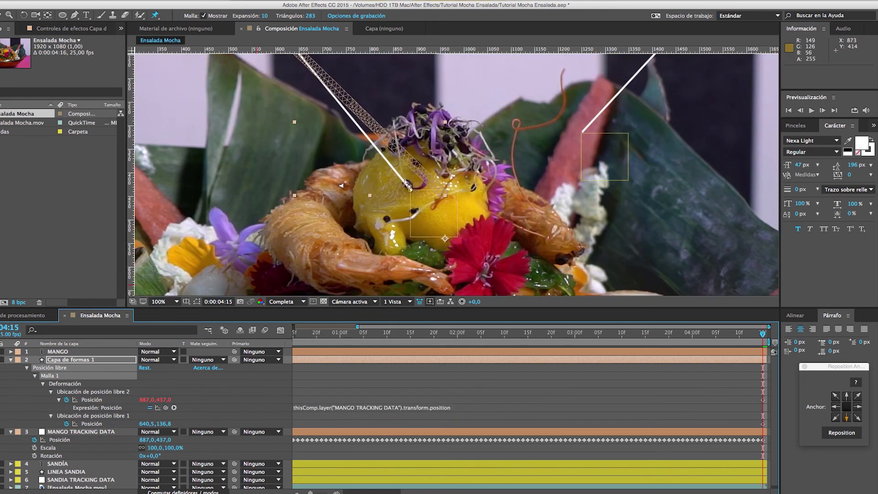
key(comma)
key(v)
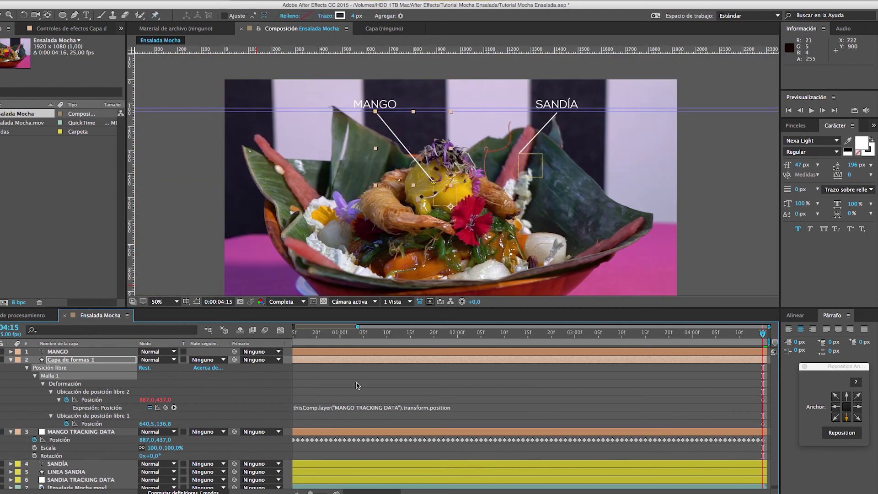
click(380, 381)
Preview and scrub from 0:00:01:17 to check the mango line follows the fruit
key(space)
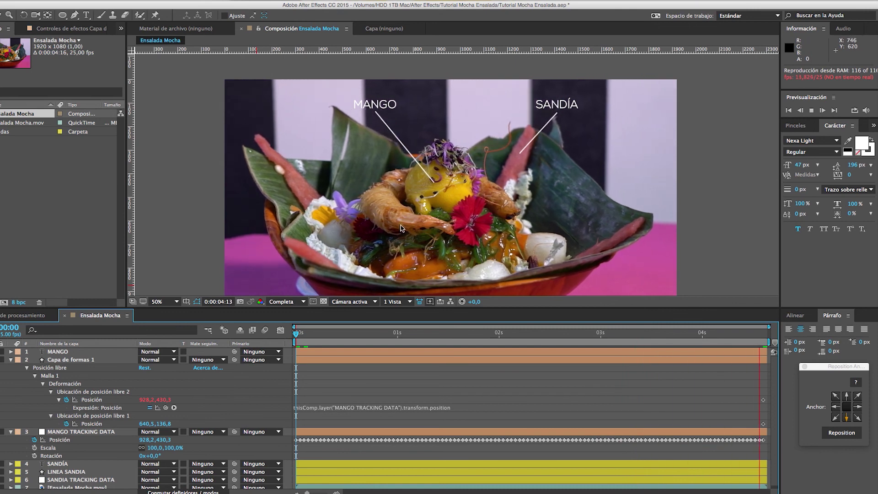
key(comma)
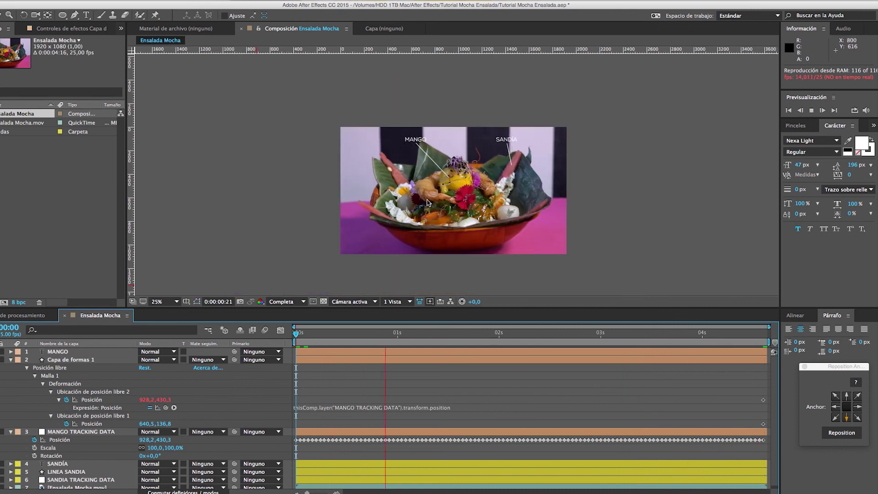
click(465, 338)
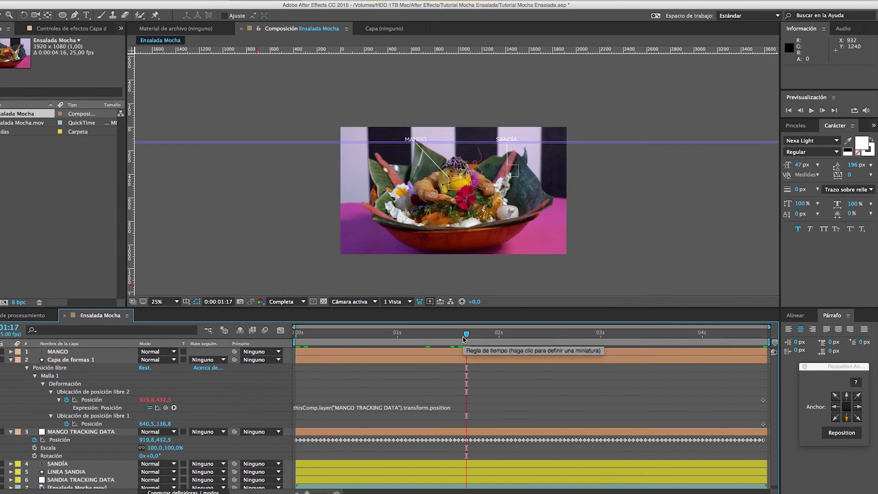
scroll(442, 180, up, 1)
scroll(442, 180, down, 1)
scroll(442, 180, up, 1)
mouse_move(466, 334)
mouse_down()
mouse_move(678, 335)
mouse_move(295, 335)
mouse_up()
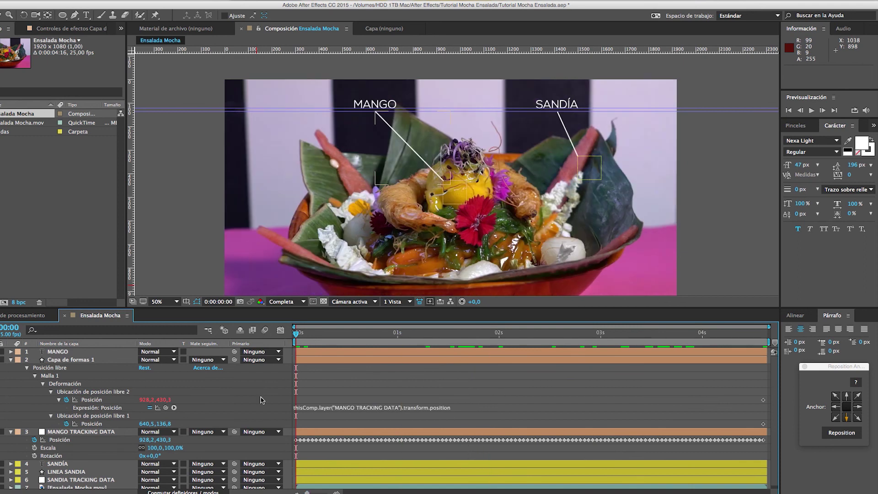
Collapse the shape and MANGO TRACKING DATA layers and zoom the viewer to 25%
click(11, 359)
click(11, 368)
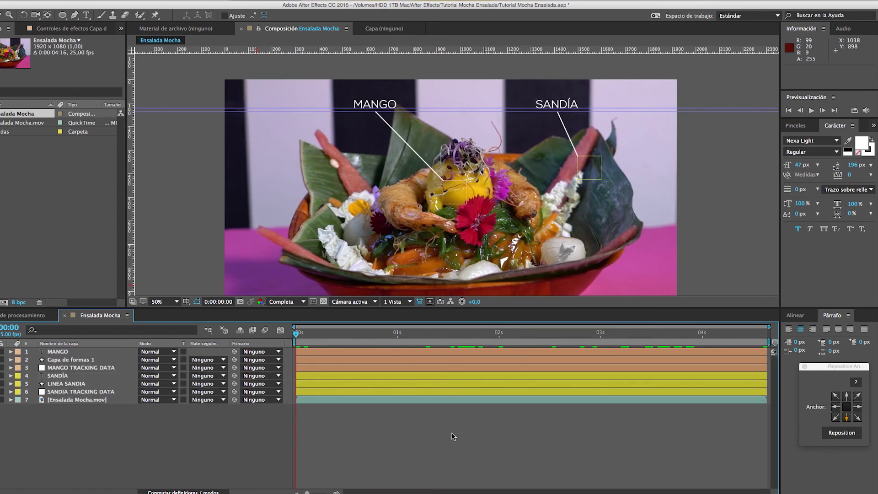
key(comma)
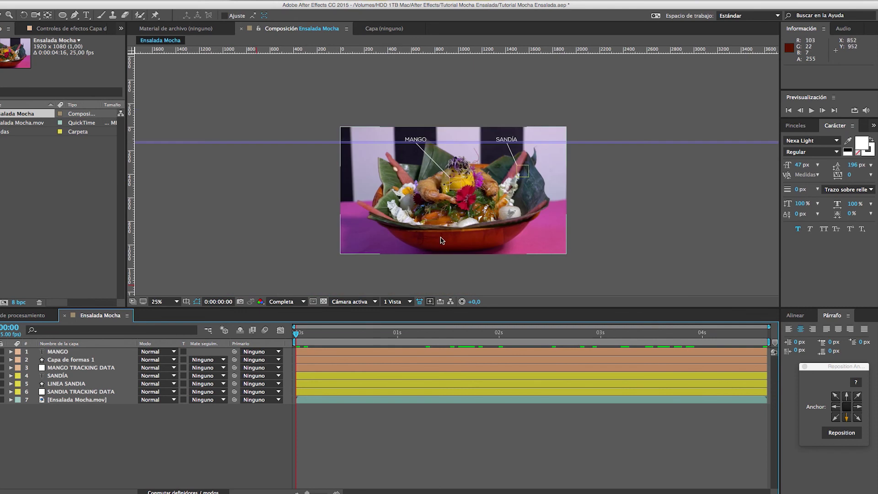